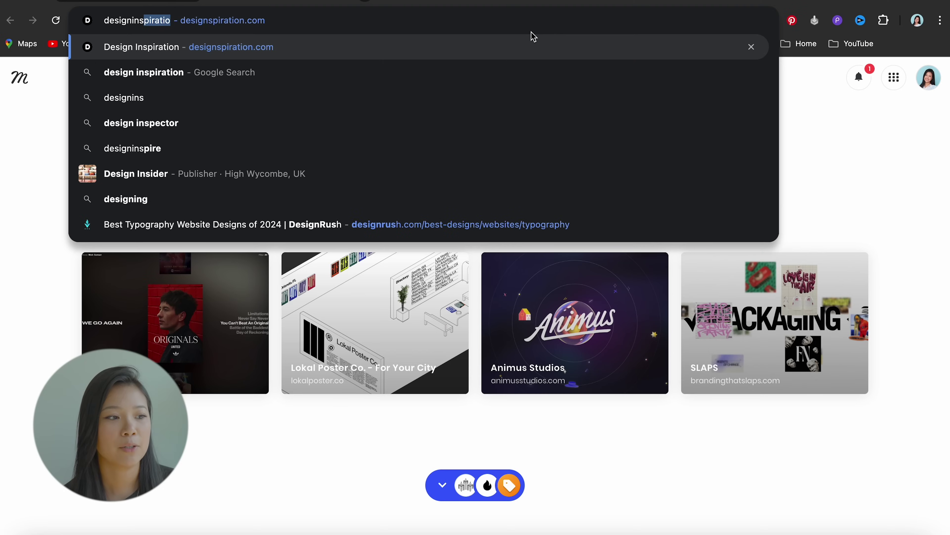
Open designspiration.com and go from its Explore topics to the 3D Typography topic.
click(360, 50)
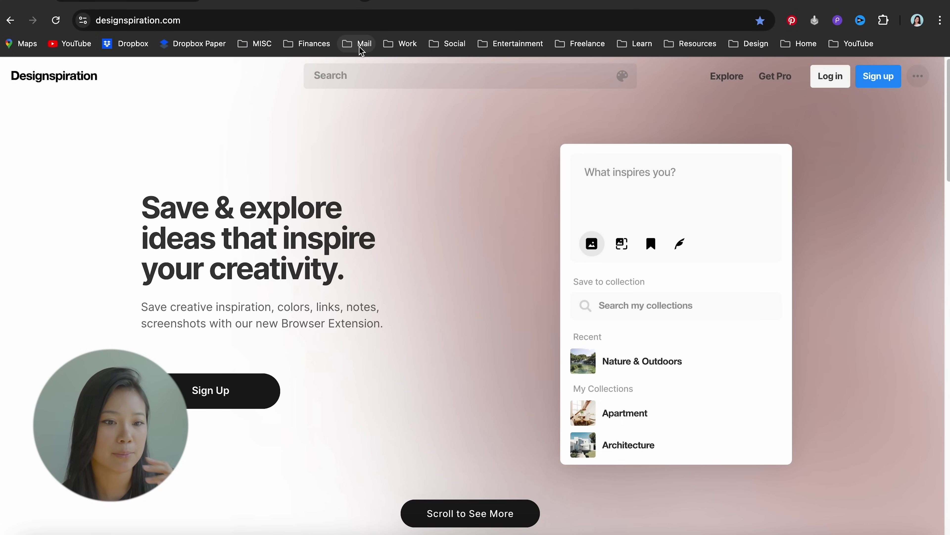
click(730, 77)
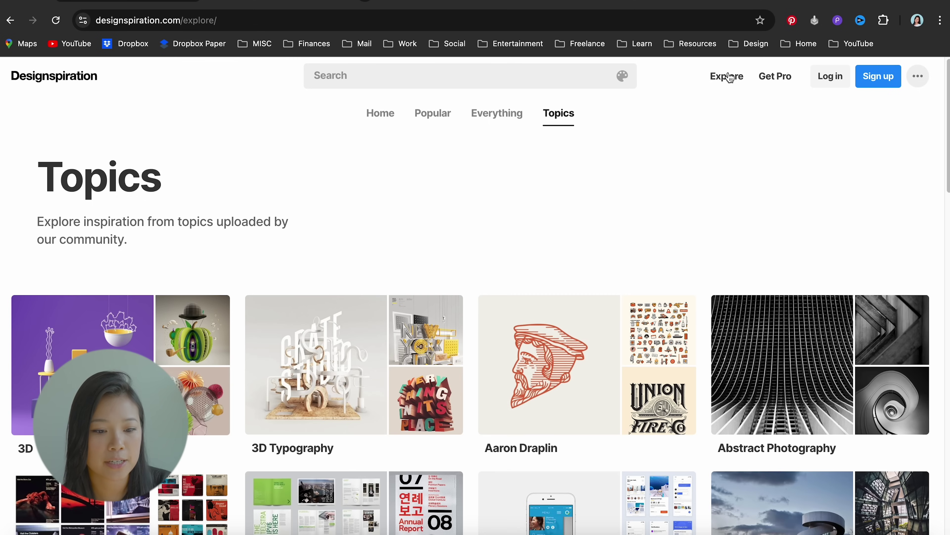
scroll(524, 180, down, 5)
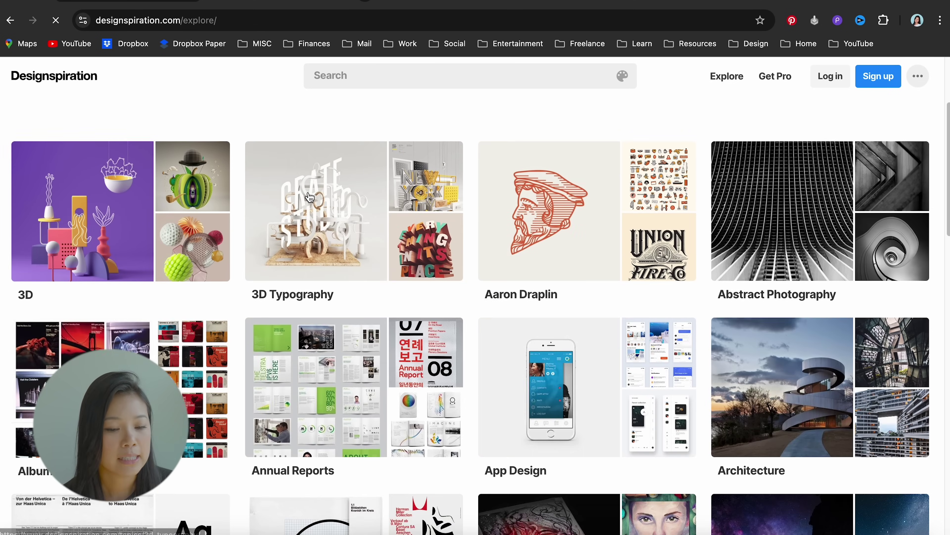
click(441, 239)
Browse the 3D Typography images and open the "We Love Design" balloon-lettering poster.
scroll(497, 250, down, 15)
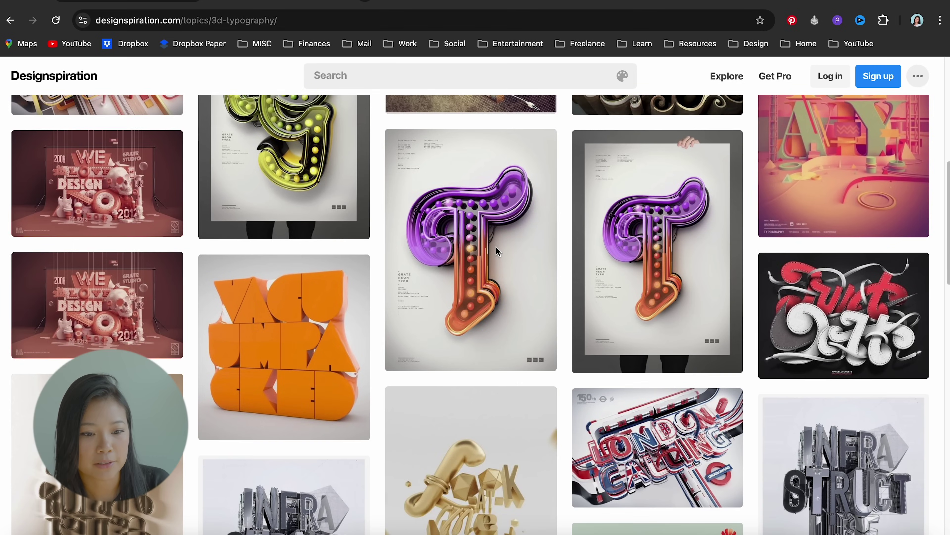
scroll(497, 247, down, 10)
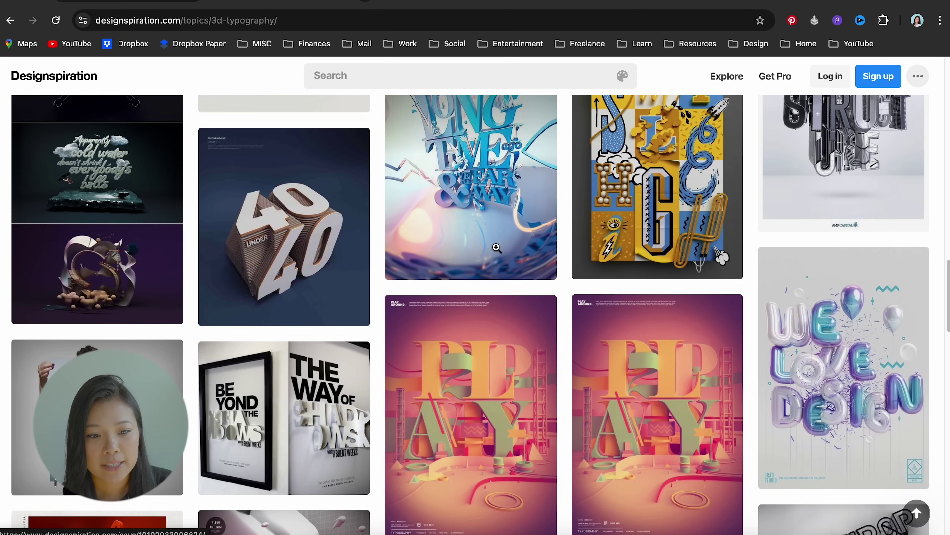
scroll(497, 247, down, 5)
click(814, 231)
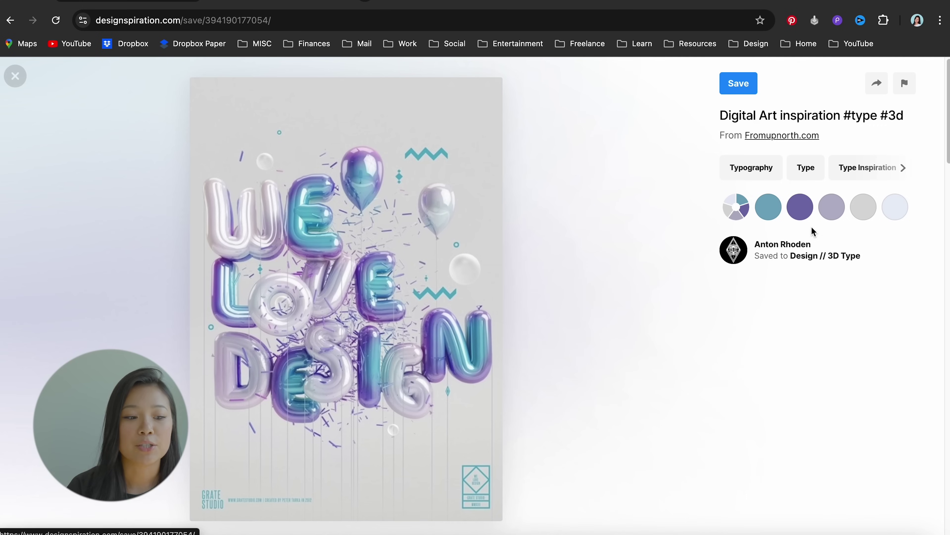
Try saving the balloon poster to the 3D Typography board on Pinterest and to Designspiration.
mouse_move(217, 93)
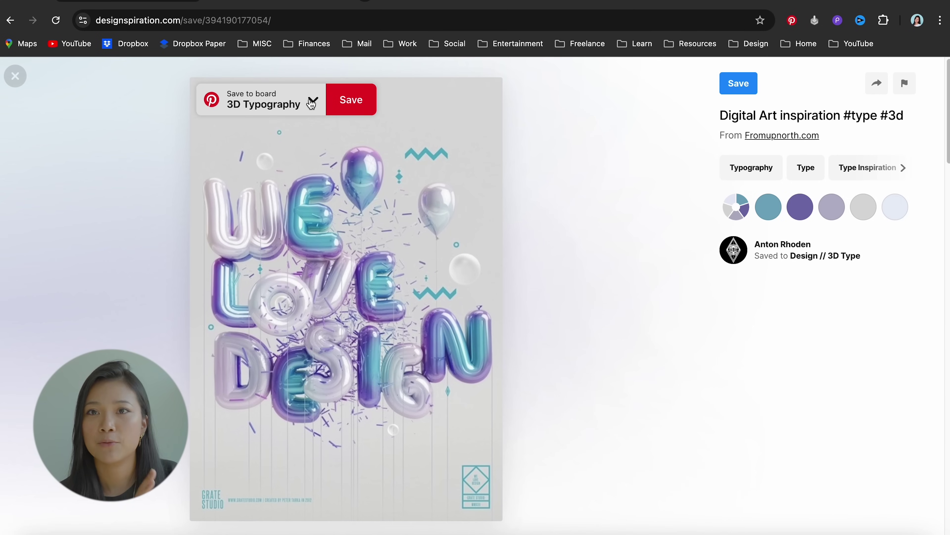
click(313, 99)
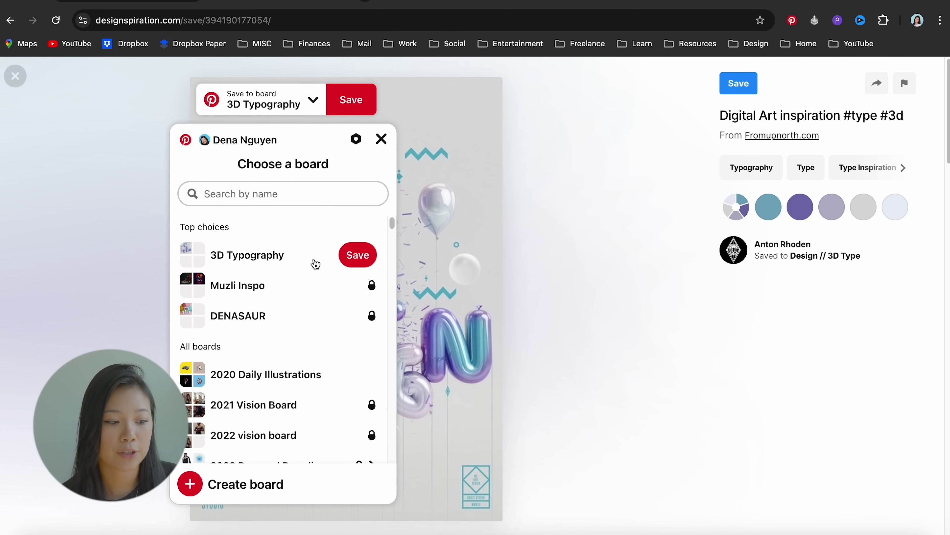
click(87, 197)
click(360, 106)
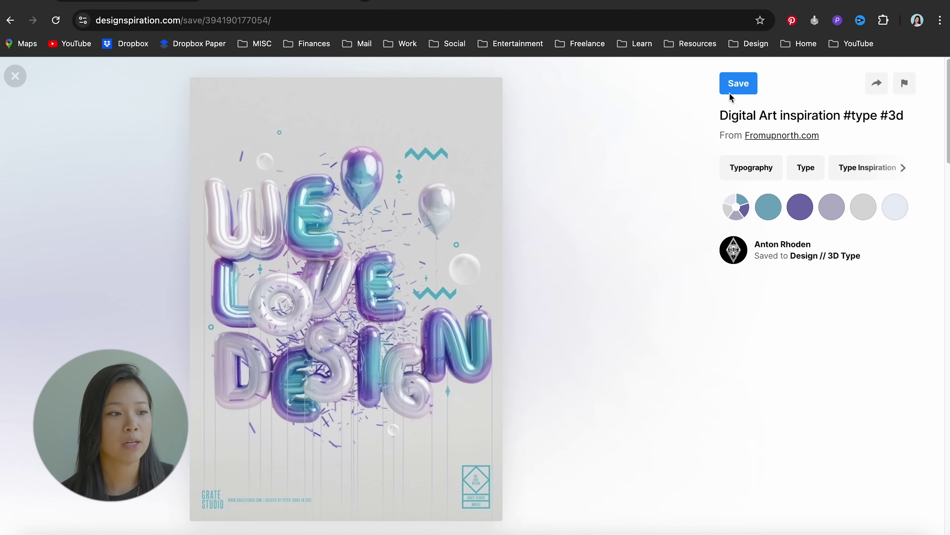
click(734, 86)
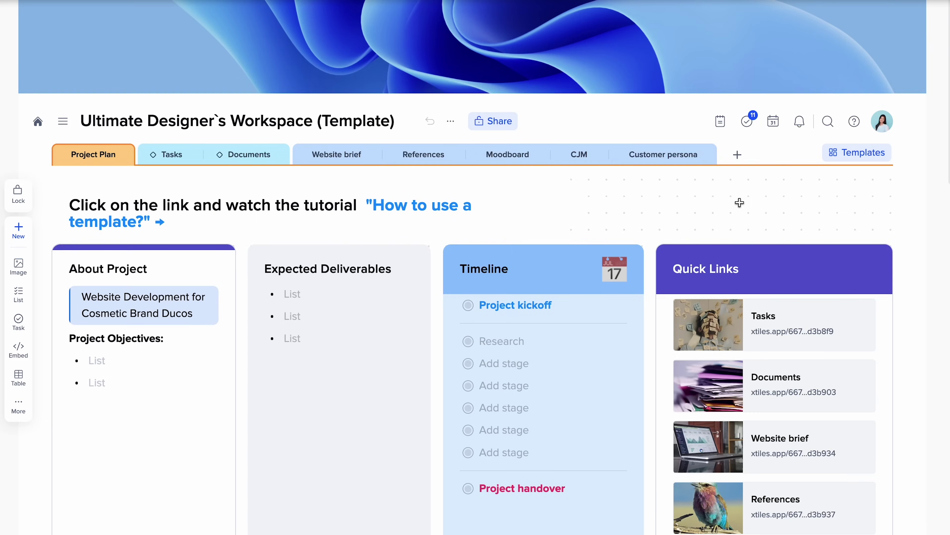
Look through the Project Plan, Tasks, Website brief, References and Moodboard pages of the xTiles Ultimate Designer's Workspace template.
scroll(738, 202, down, 2)
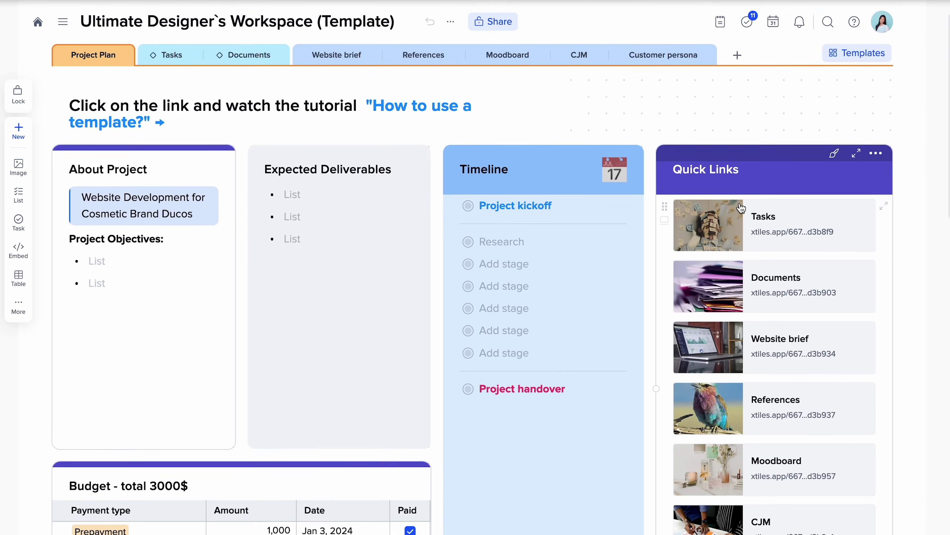
click(765, 254)
scroll(603, 305, right, 3)
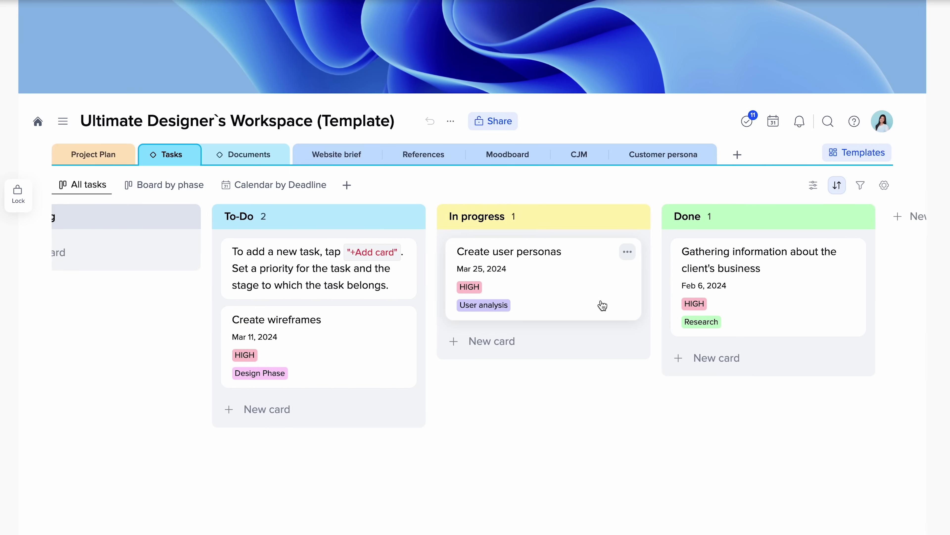
click(335, 160)
click(415, 164)
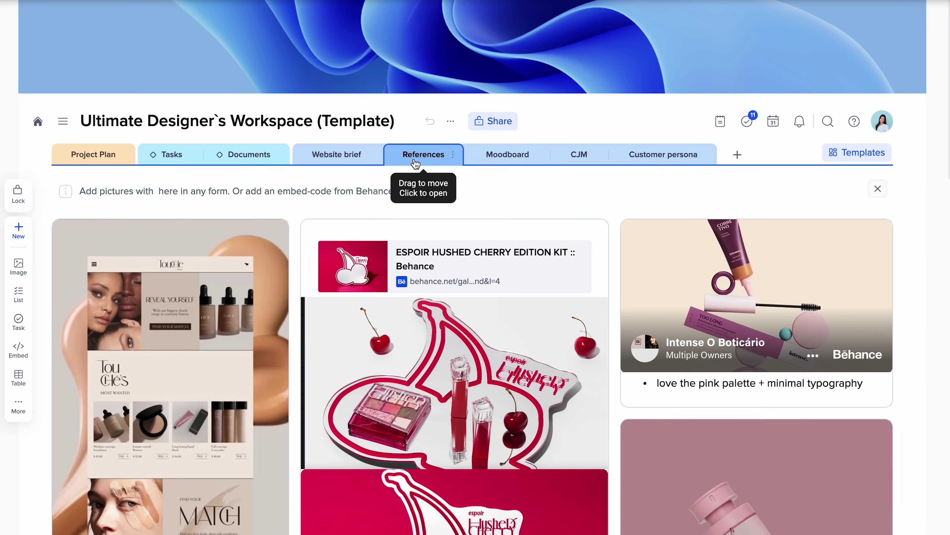
click(509, 164)
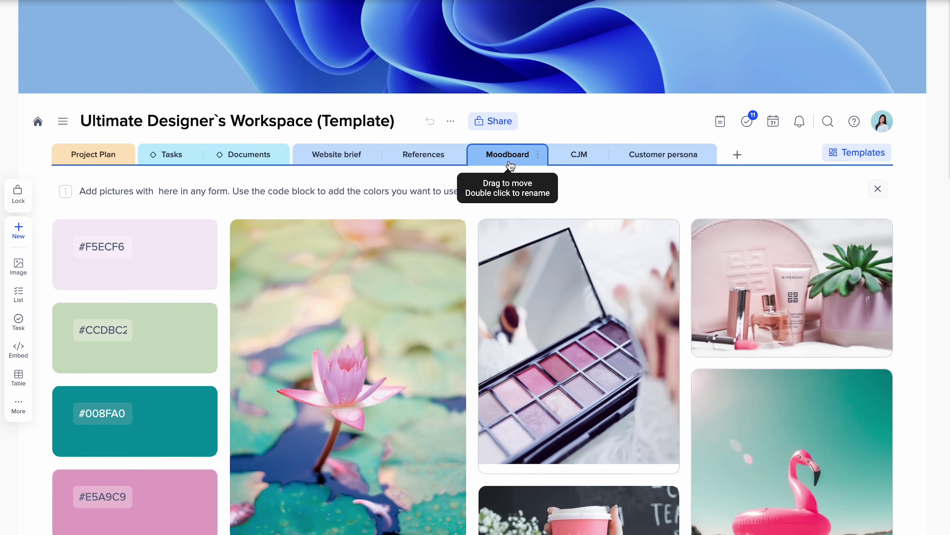
Change the pink #E5A9C9 colour tile on the moodboard to pale green #DCFFC4.
scroll(510, 164, down, 1)
click(206, 469)
click(329, 285)
drag(329, 284, 254, 342)
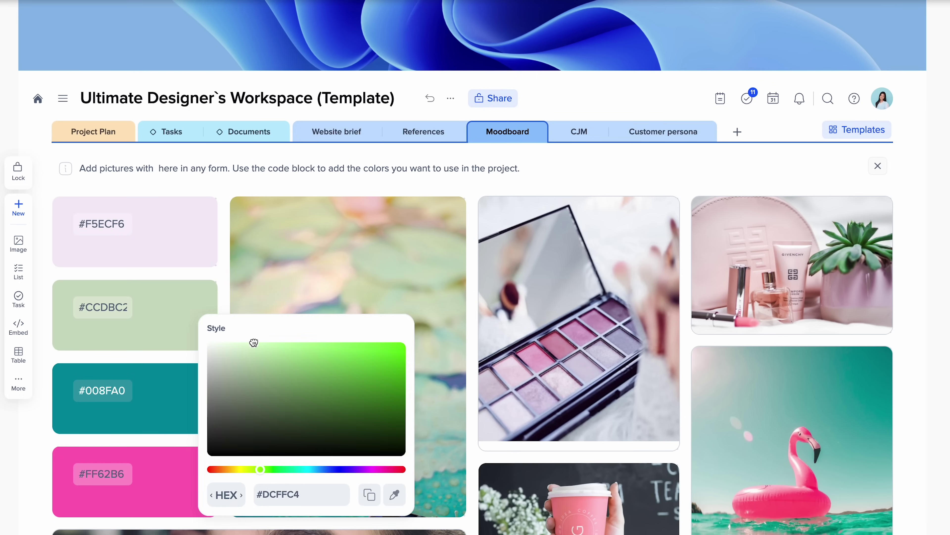
Look over the CJM page and examine the Customer persona page's sections down its length.
click(569, 135)
click(629, 157)
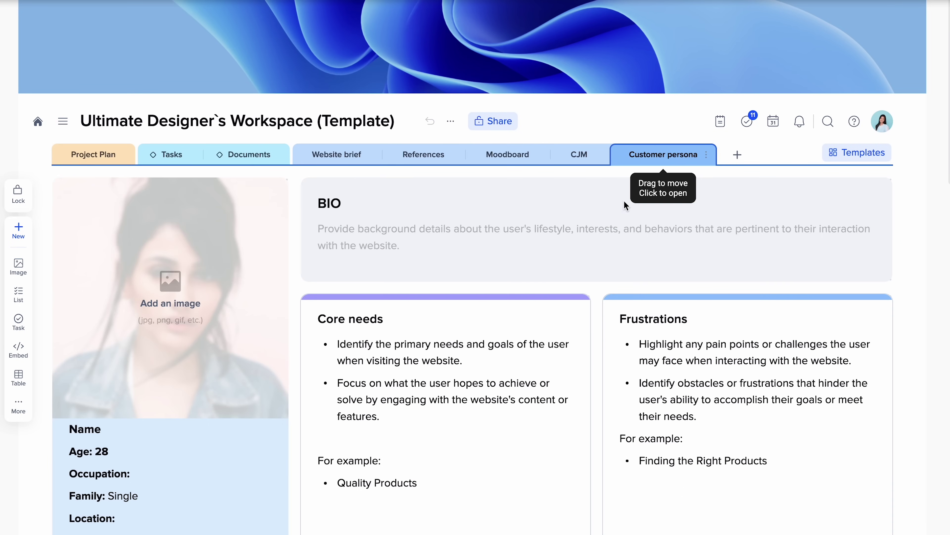
scroll(623, 201, down, 10)
scroll(624, 201, down, 3)
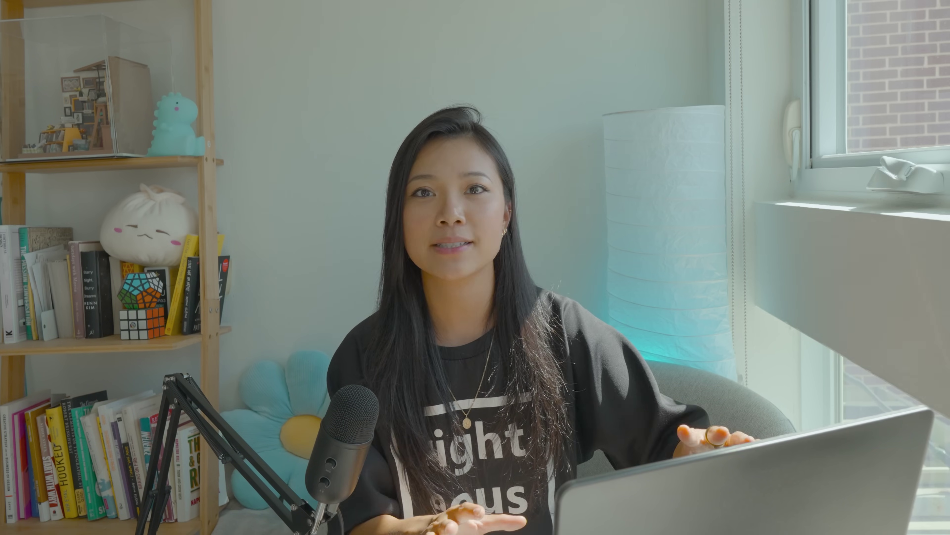
Draw a tile on the untitled page of My Planner, titled Priorities, with tasks "Finish video" and "Send over to client".
drag(53, 137, 228, 310)
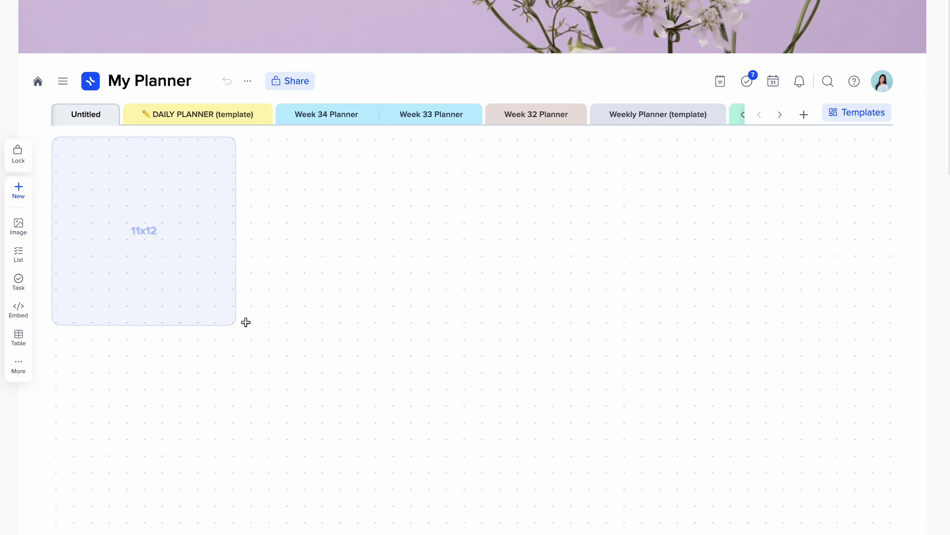
click(134, 167)
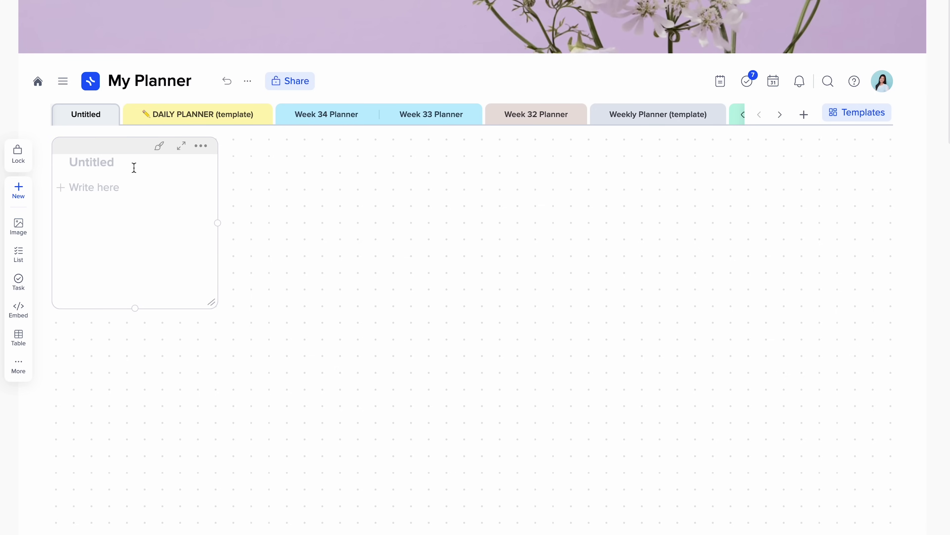
key(slash)
click(214, 276)
text(Finish)
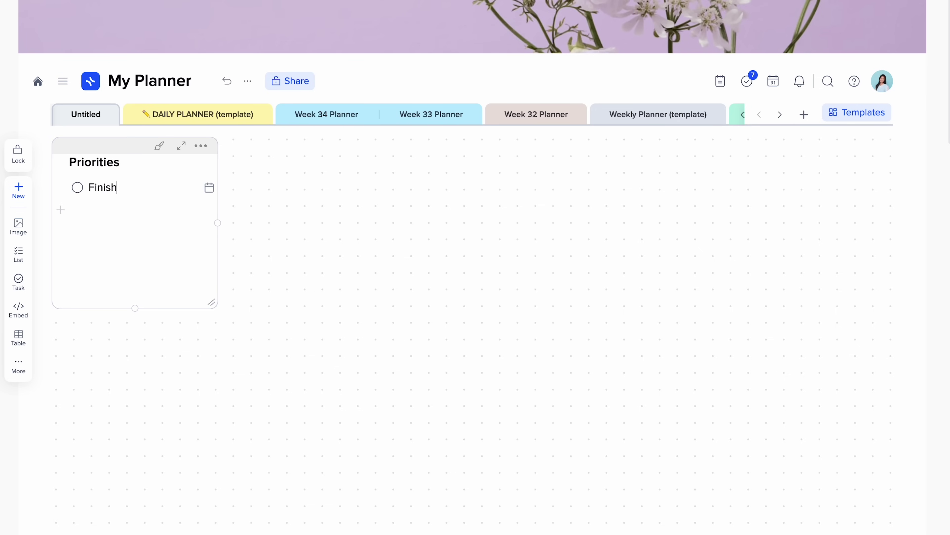
text(l)
Try several styles on the Priorities tile and settle on a solid blue title band over a white body.
click(159, 145)
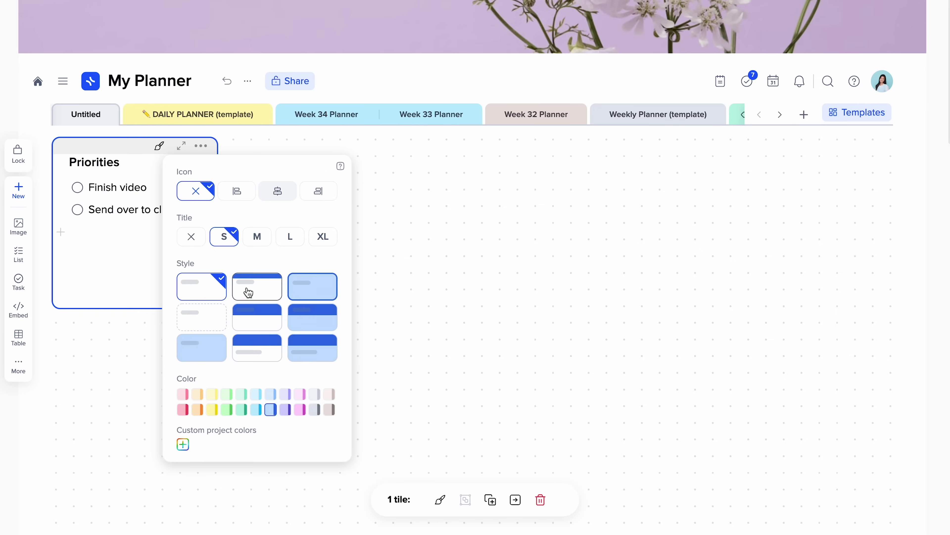
click(267, 323)
click(204, 353)
click(311, 320)
click(312, 286)
click(269, 309)
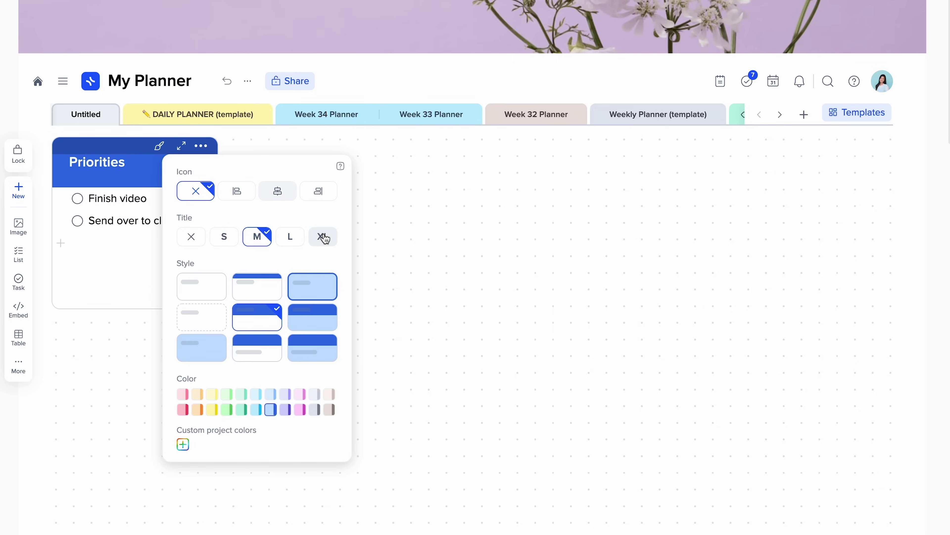
Add a left-aligned icon to the Priorities title and set it to the memo-with-pencil emoji found by searching "pen".
click(242, 192)
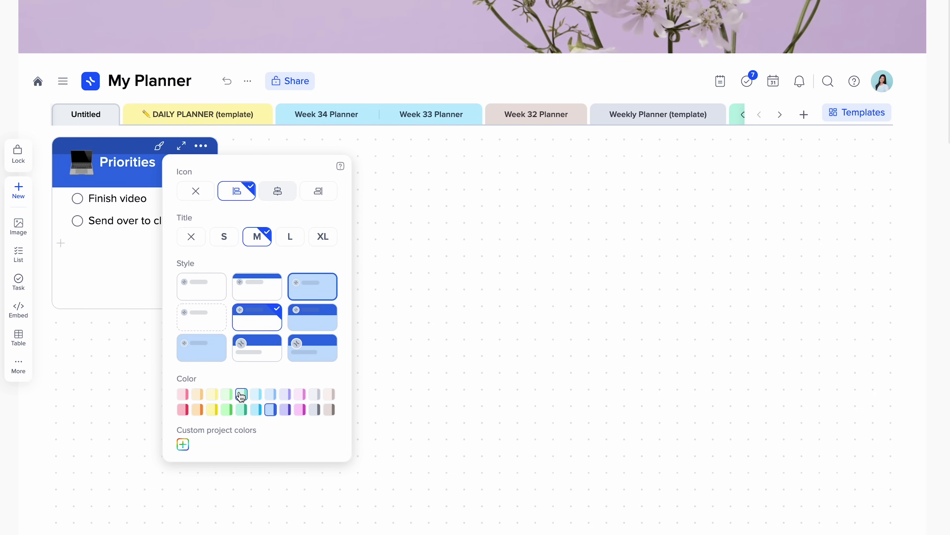
click(83, 164)
text(pen)
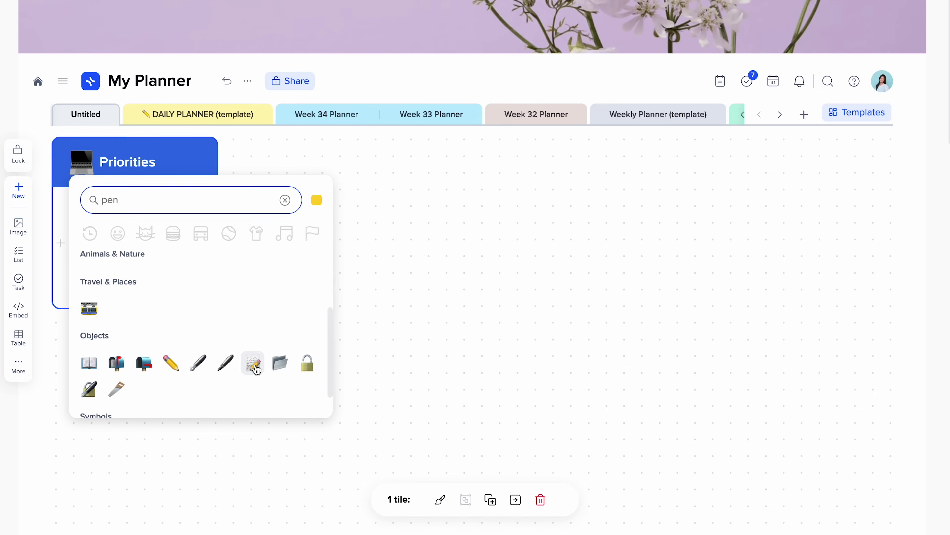
click(250, 363)
Look through the block commands for tables, nested pages, media and lists available in the Priorities tile.
click(139, 240)
text(/)
scroll(191, 395, down, 6)
scroll(192, 396, down, 8)
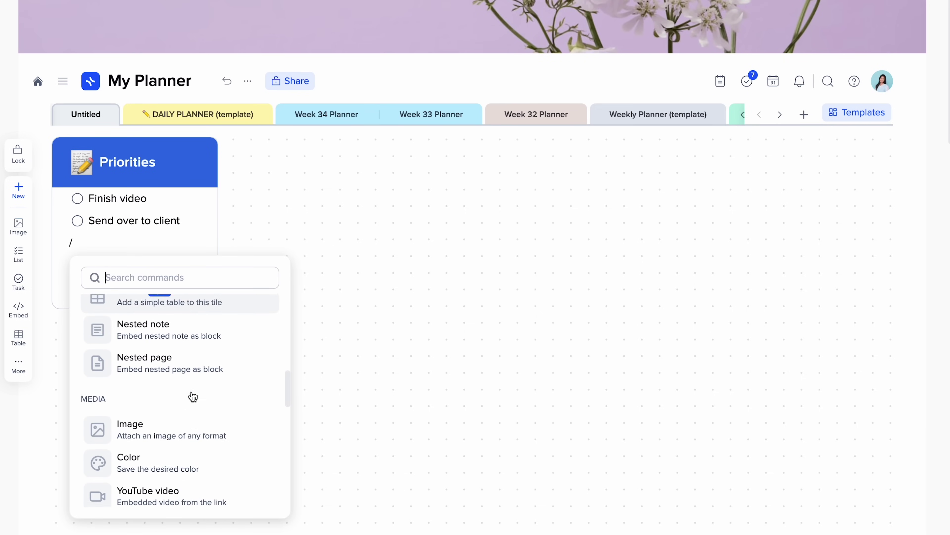
scroll(193, 396, down, 6)
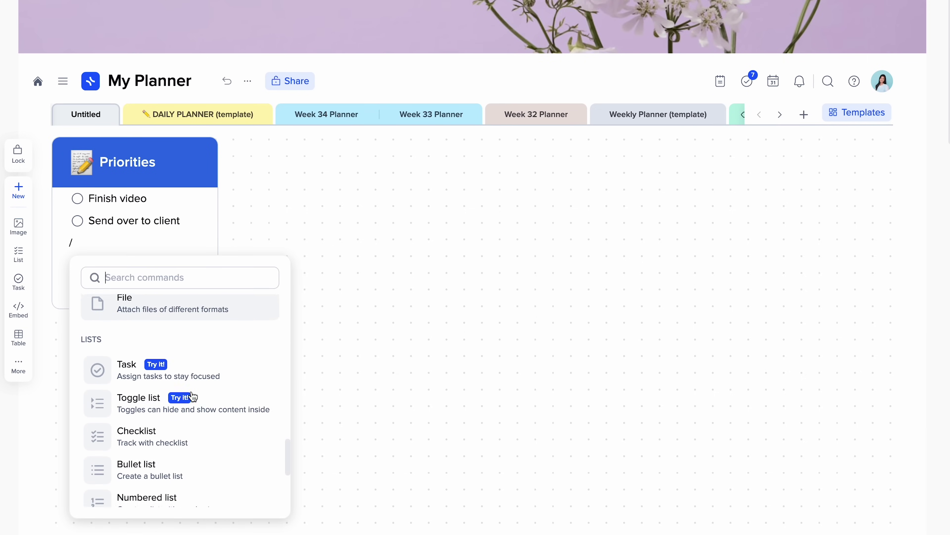
key(ctrl+z)
Move the Priorities tile to the right and draw another tile on the empty canvas beside it.
drag(153, 150, 238, 146)
drag(375, 173, 476, 295)
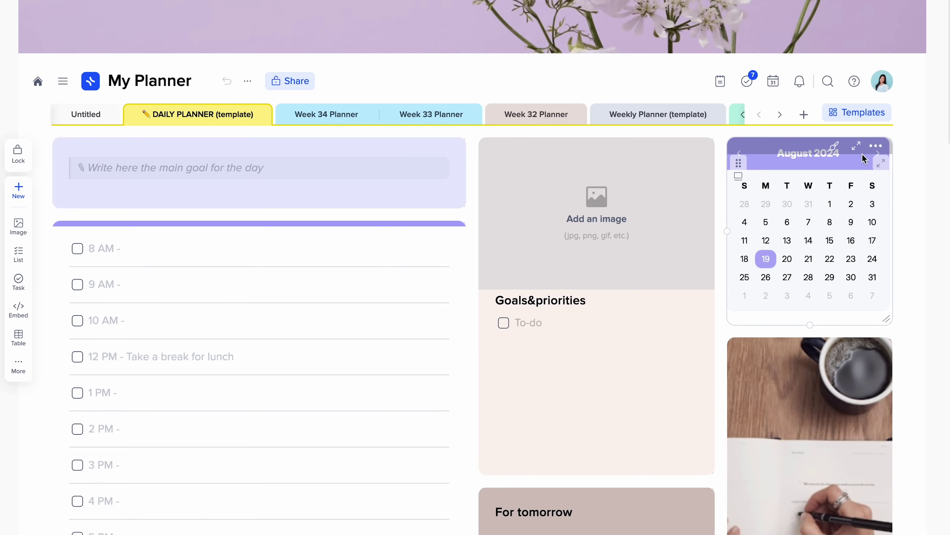
Narrow the For tomorrow and Notes tiles of the daily planner template to the same width.
scroll(862, 154, down, 3)
scroll(922, 192, down, 10)
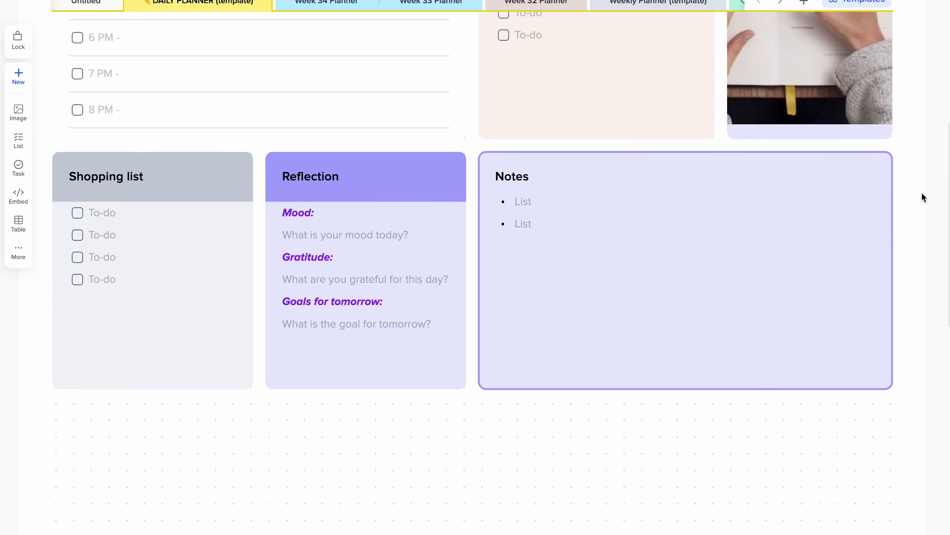
scroll(915, 198, up, 5)
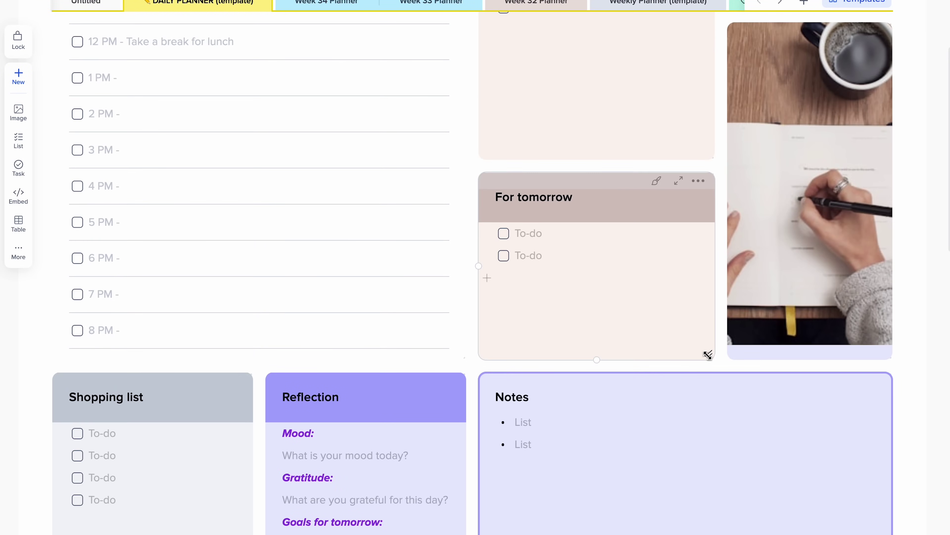
drag(706, 355, 607, 356)
scroll(574, 361, down, 2)
drag(893, 299, 622, 317)
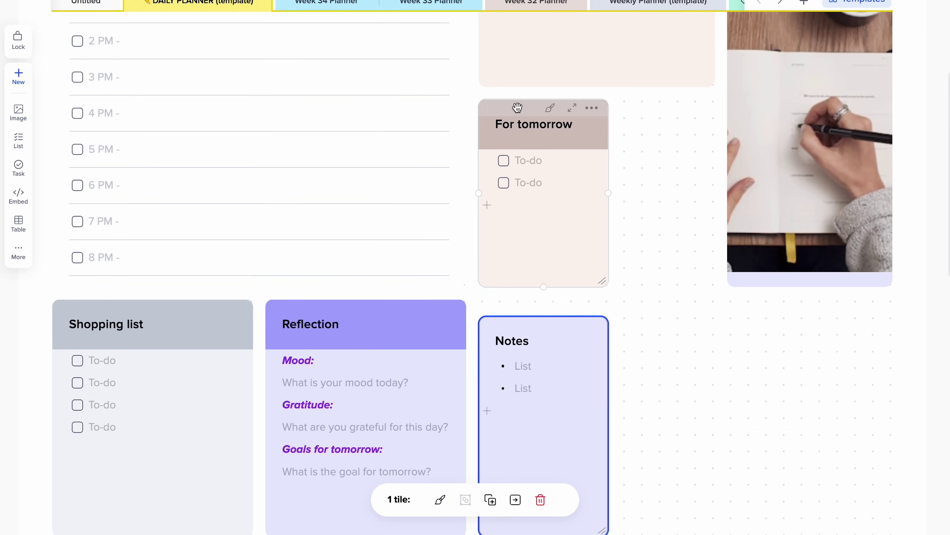
Move the For tomorrow tile into the space beside Notes and enlarge it from its lower corner.
drag(518, 108, 659, 328)
scroll(708, 396, down, 2)
drag(749, 446, 765, 486)
Move the Reflection tile into the gap below Goals&priorities and the For tomorrow tile into Reflection's former place.
scroll(645, 342, up, 3)
scroll(645, 342, up, 1)
drag(359, 378, 573, 184)
drag(675, 396, 331, 375)
scroll(331, 376, up, 6)
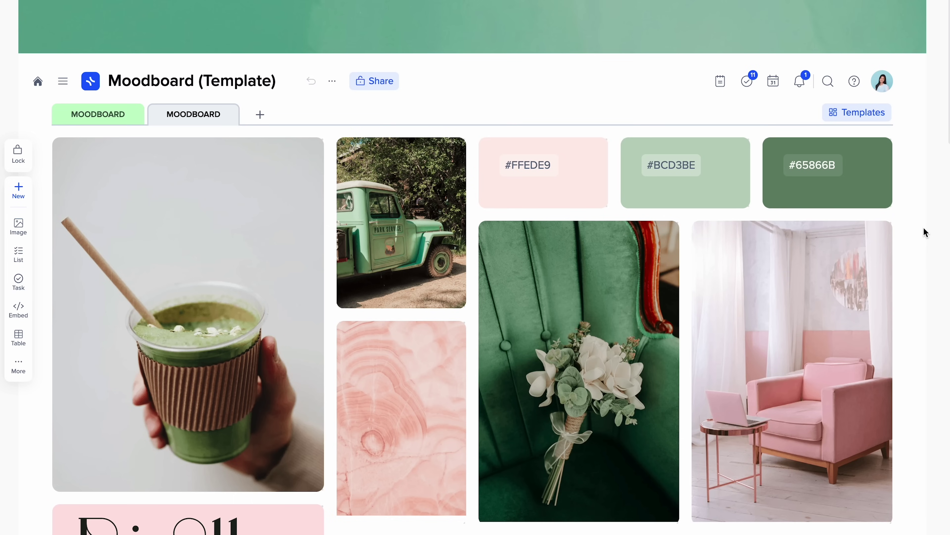
Look over the Moodboard, Budget Tracker, Ultimate Second Brain and Trip Planner templates.
scroll(924, 227, down, 2)
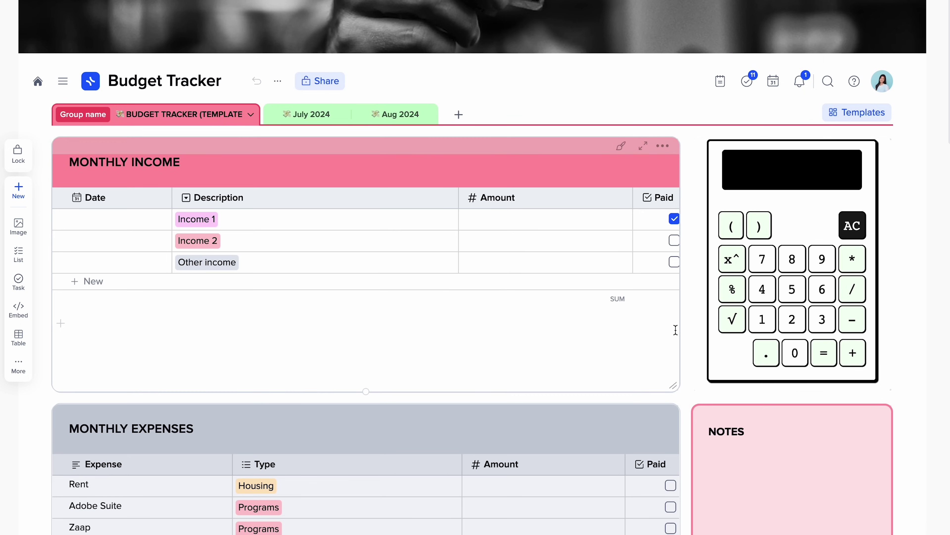
scroll(918, 355, down, 1)
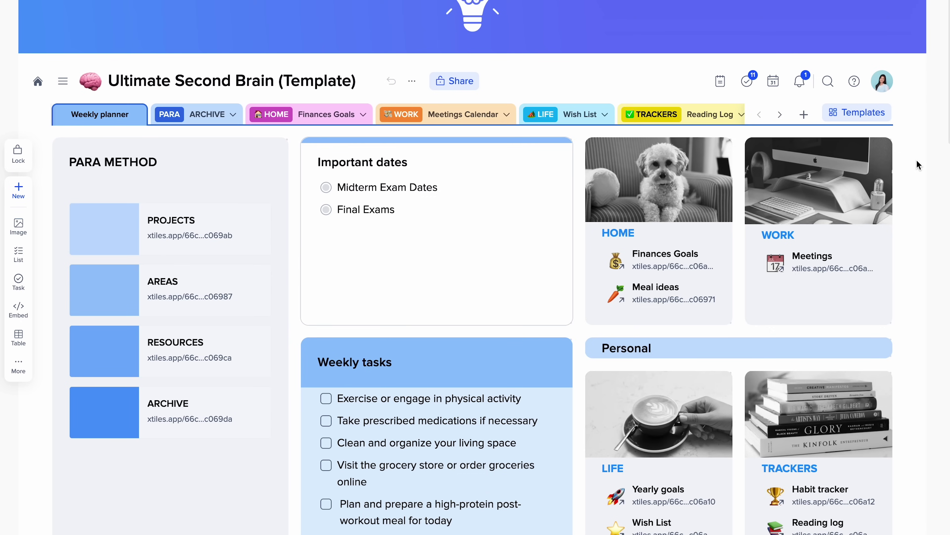
scroll(916, 164, down, 2)
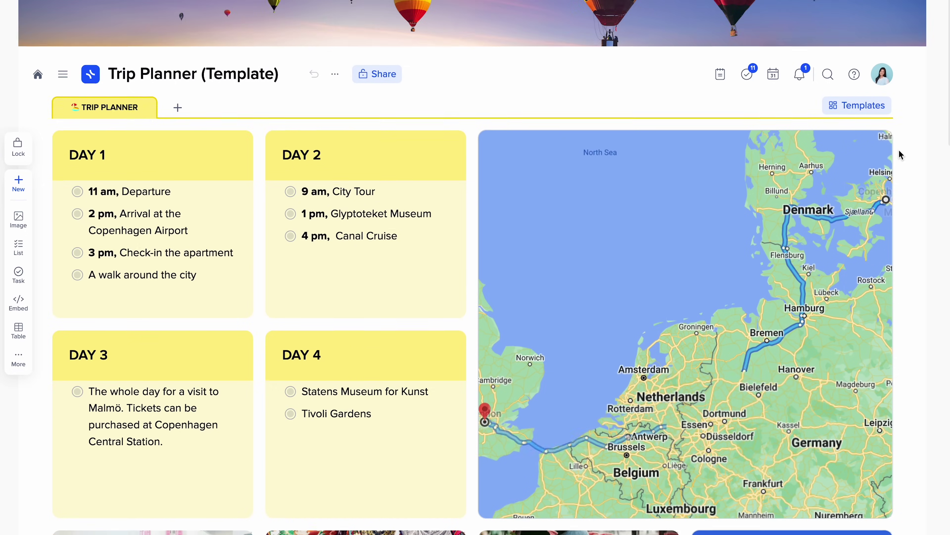
scroll(932, 161, down, 2)
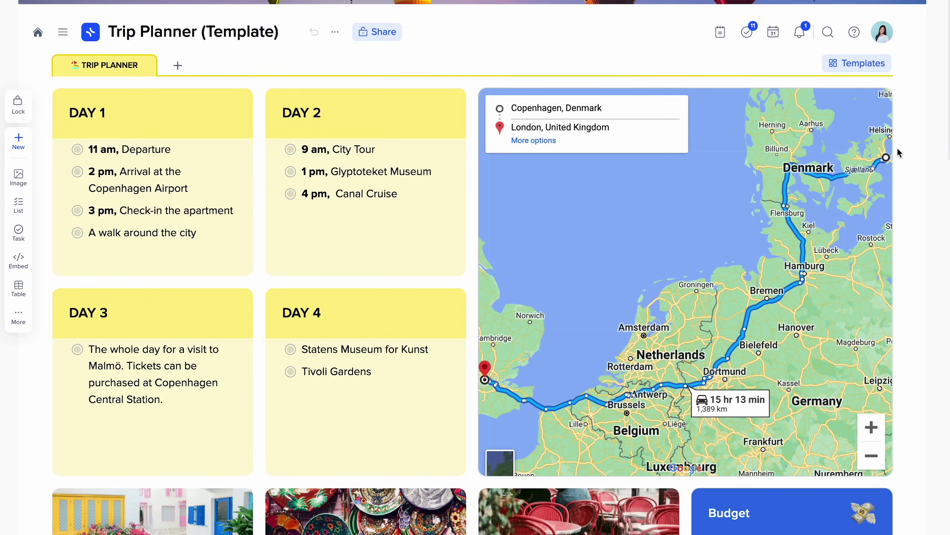
Look over the Trip Planner and Recipe Book templates and collapse the Personal Planning category in the template gallery.
scroll(933, 162, down, 2)
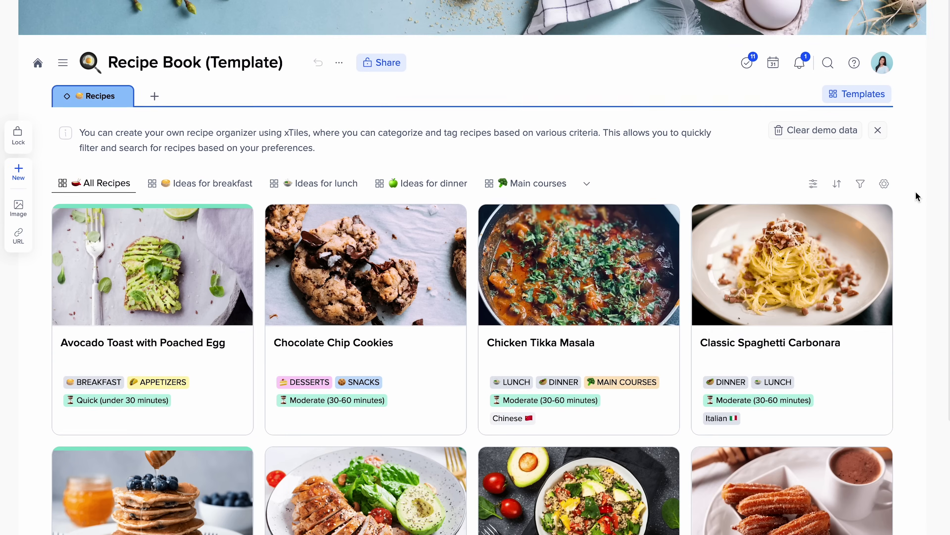
scroll(916, 192, down, 3)
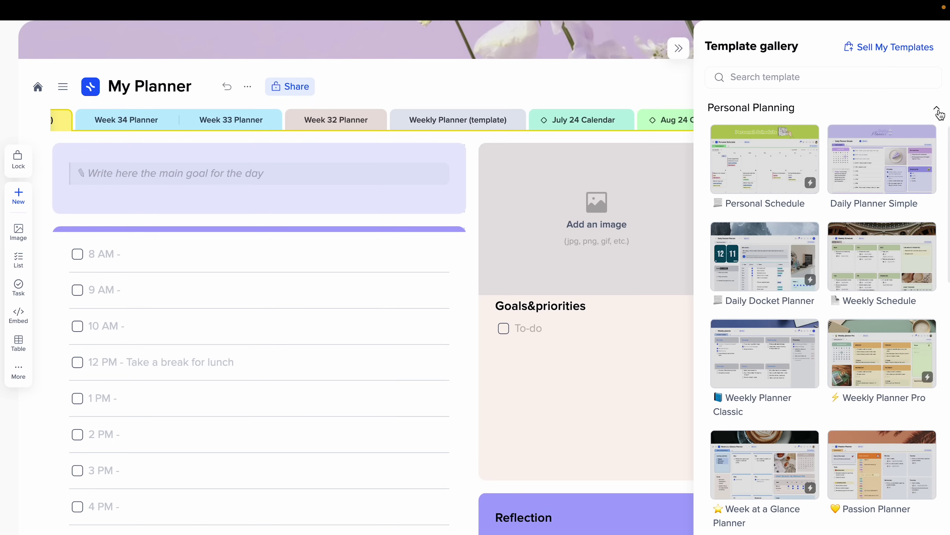
click(938, 116)
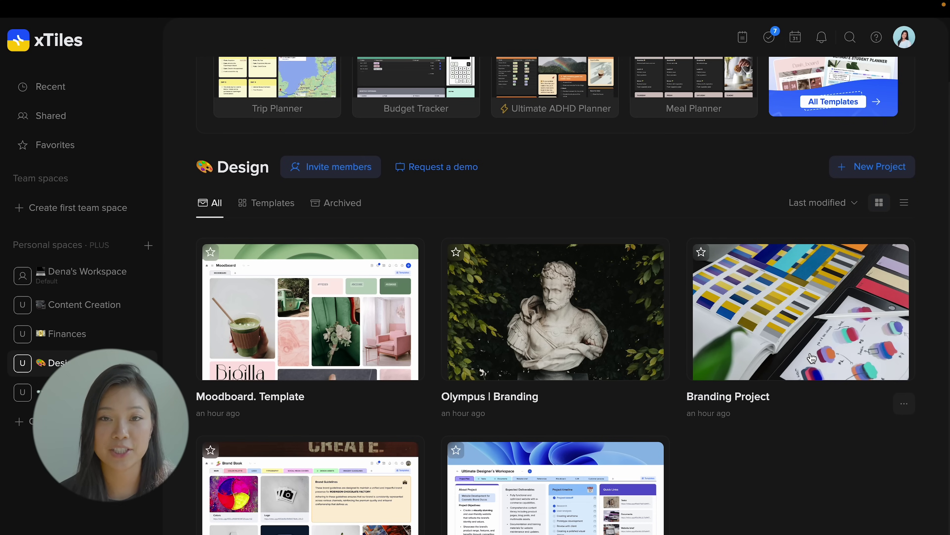
Open the Branding Project from the Design space and look over its Brief, About Client, Research and Presentation pages.
click(812, 358)
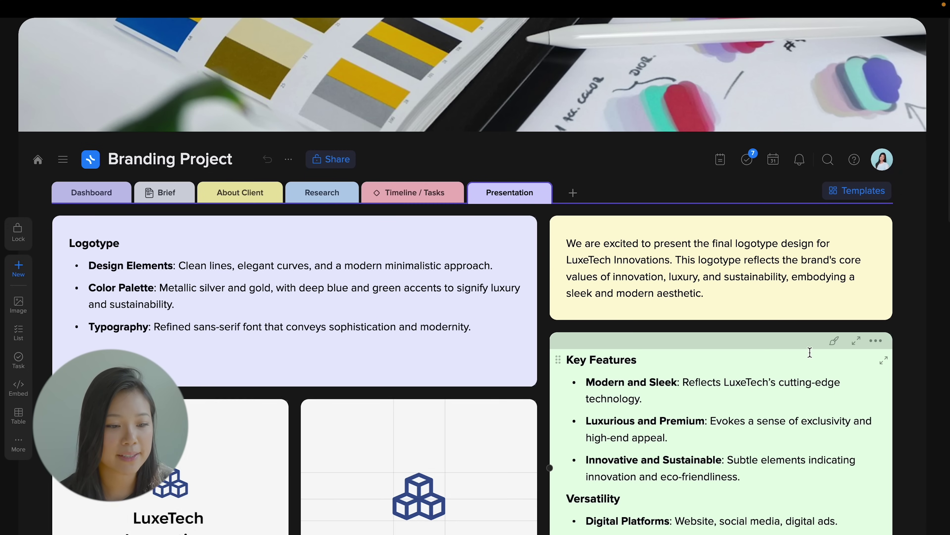
scroll(449, 263, down, 1)
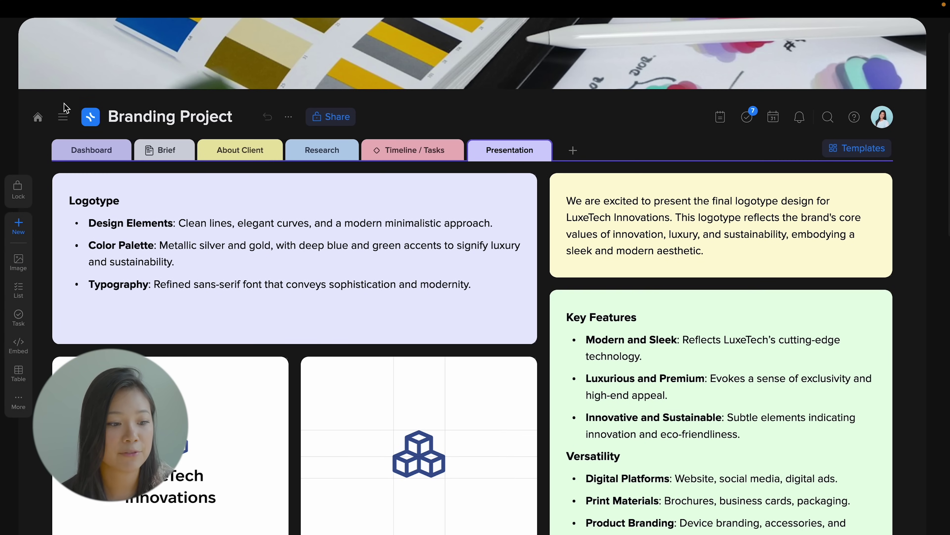
click(153, 159)
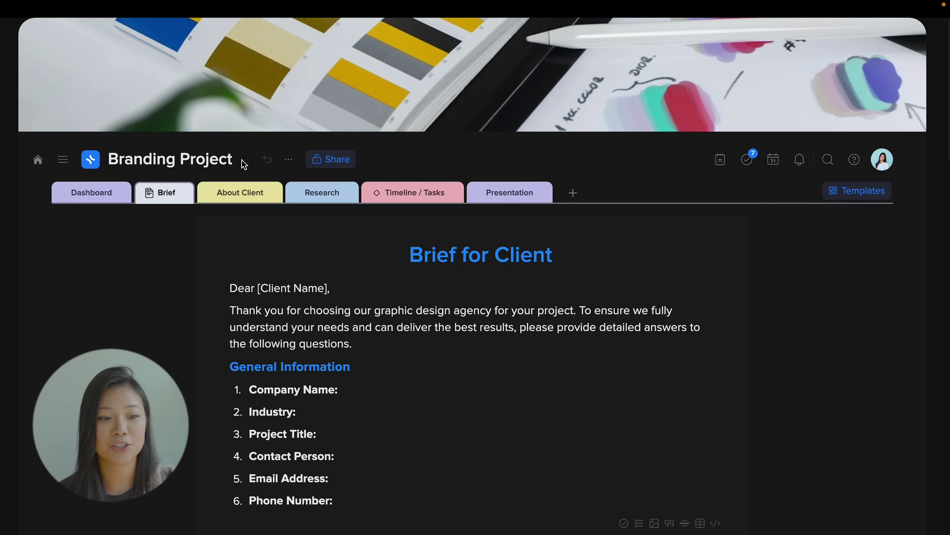
click(247, 194)
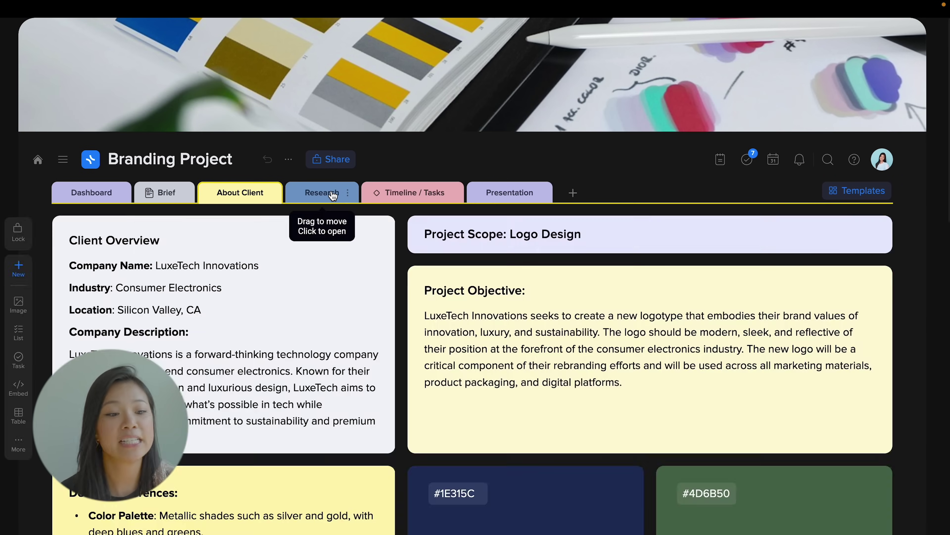
click(333, 194)
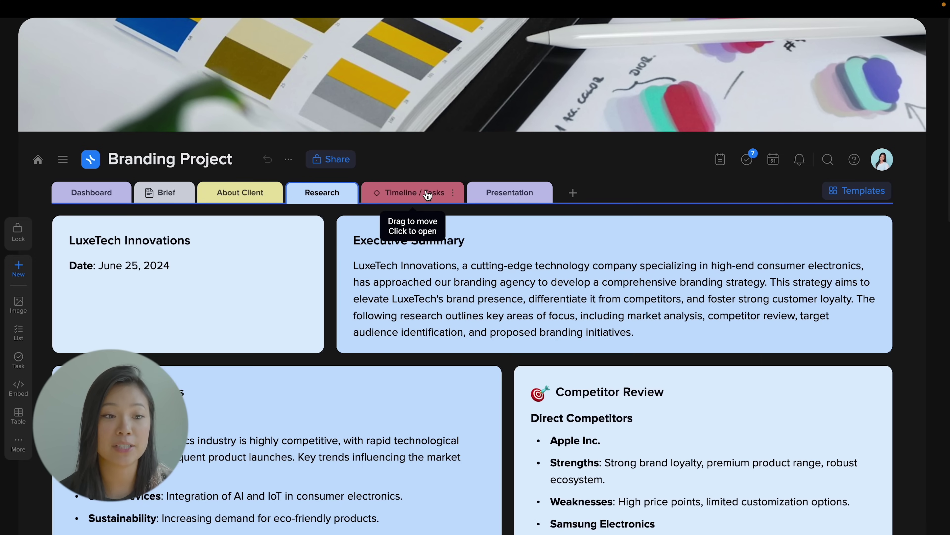
click(474, 195)
Add the Brief page to a new page group and name the group ABOUT.
click(159, 194)
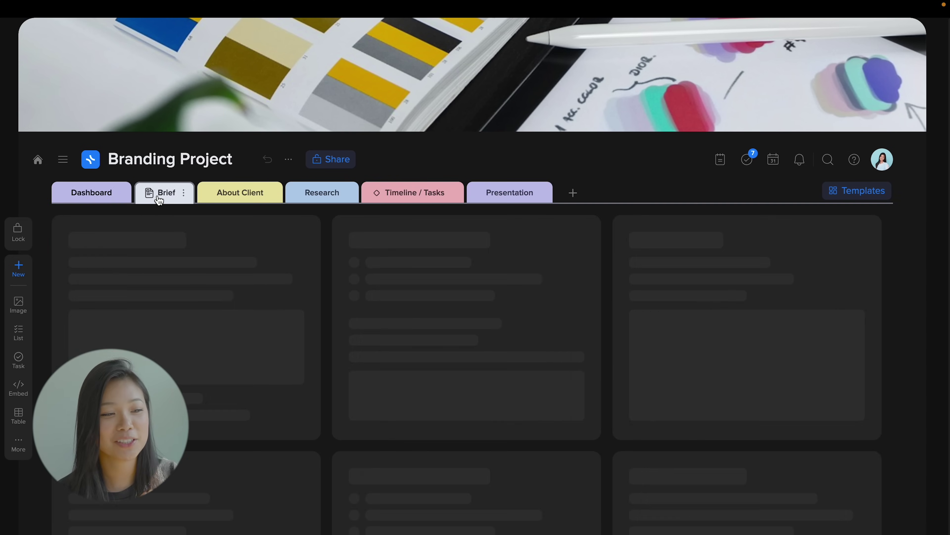
click(184, 194)
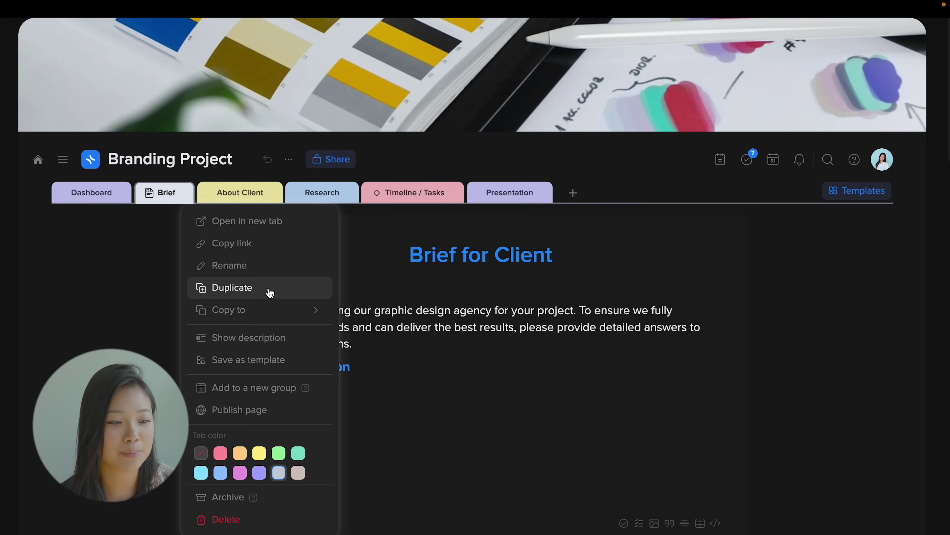
key(Escape)
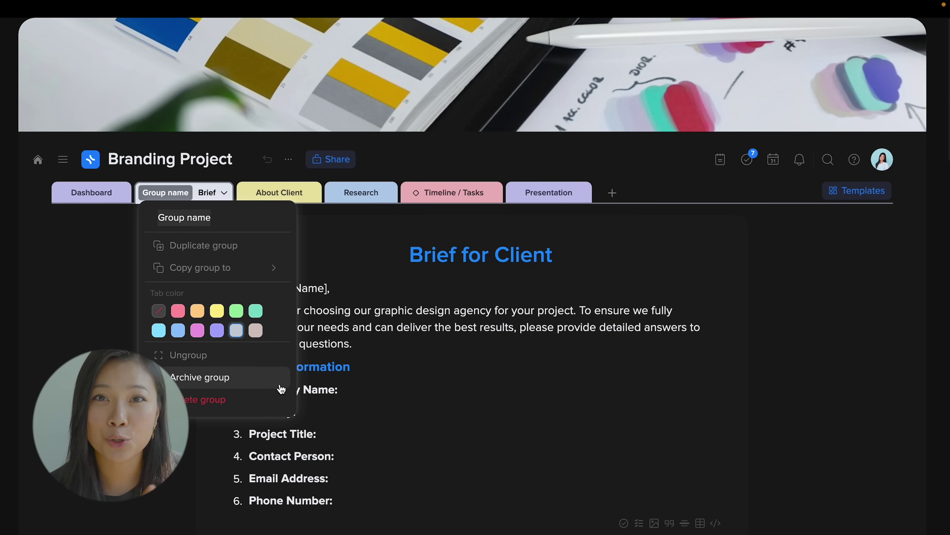
text(ABOUT)
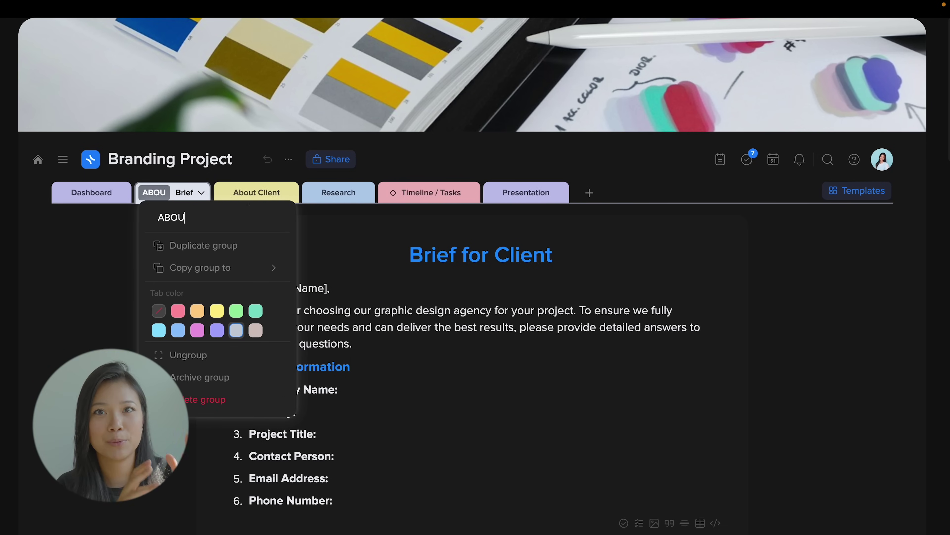
key(Return)
Add the About Client page to the ABOUT group and open it from the group's page list.
click(293, 193)
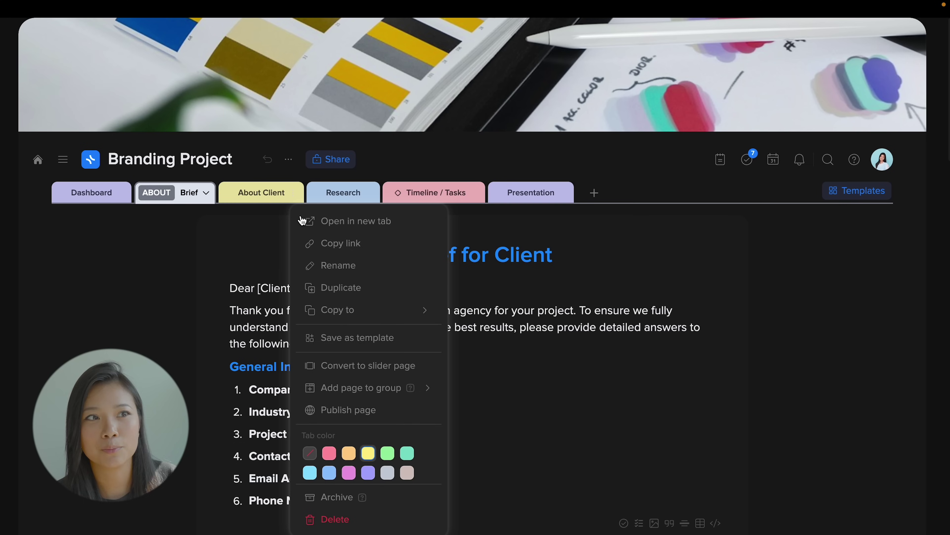
click(521, 434)
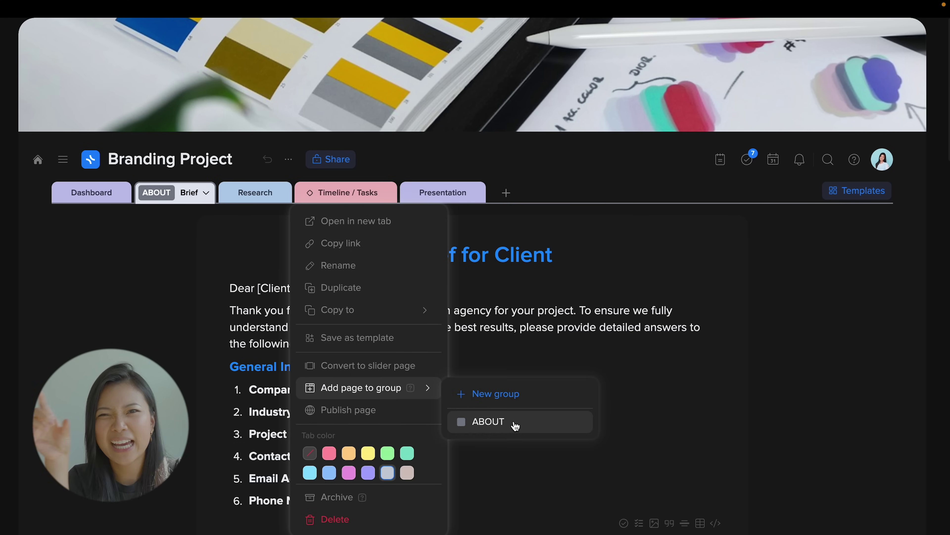
click(206, 193)
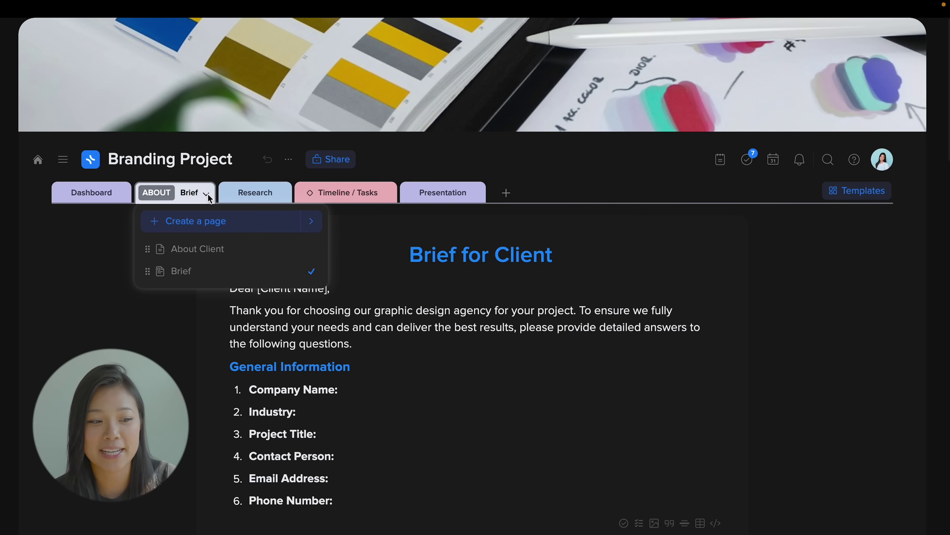
click(189, 246)
Review the About Client page's design preferences, typography, brand positioning and target audience, and open the account menu.
scroll(243, 339, down, 20)
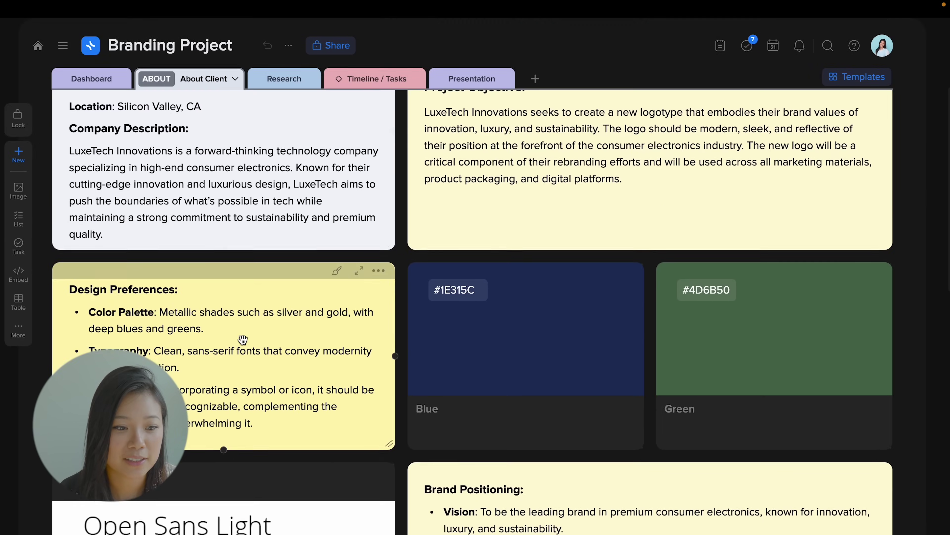
scroll(241, 339, up, 20)
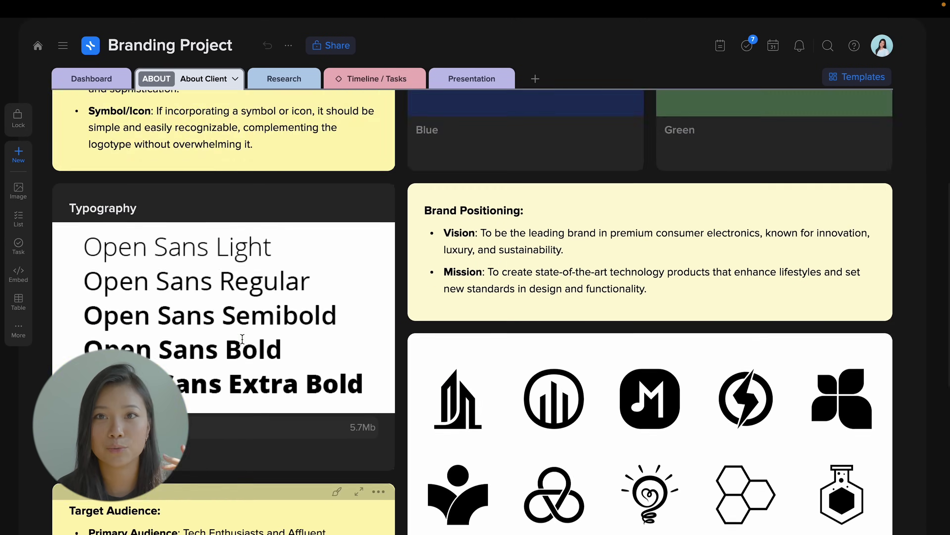
scroll(242, 341, down, 15)
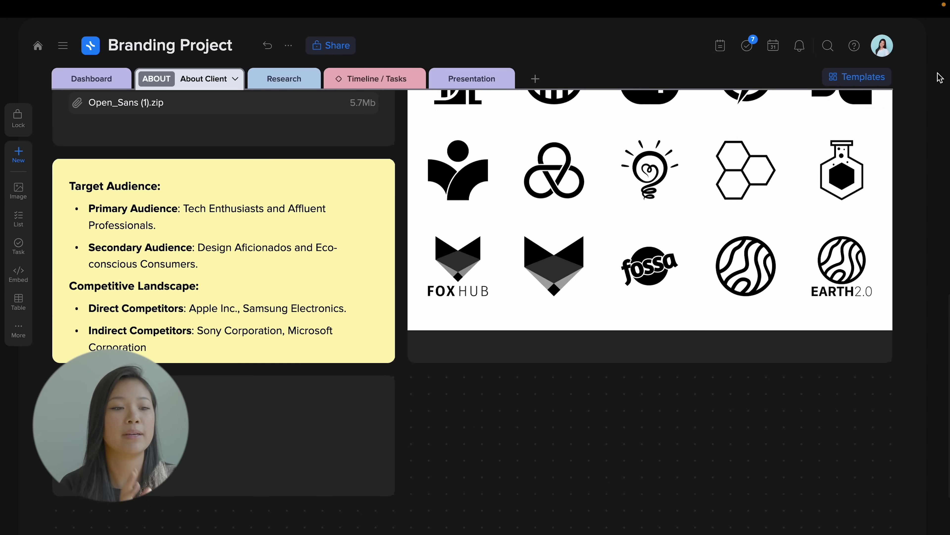
click(887, 49)
click(783, 245)
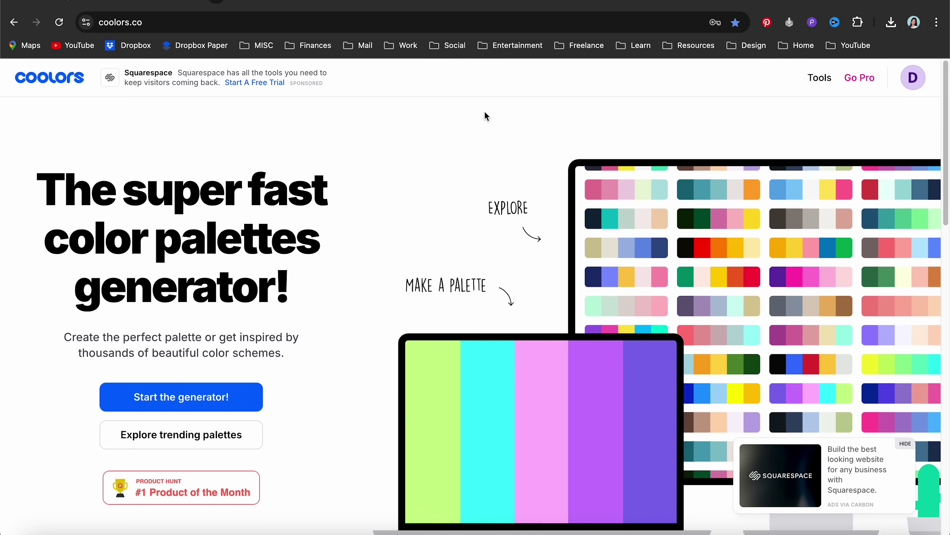
Switch to Coolors, browse its collection of color palettes and generate new random palettes in the palette generator.
scroll(485, 112, down, 1)
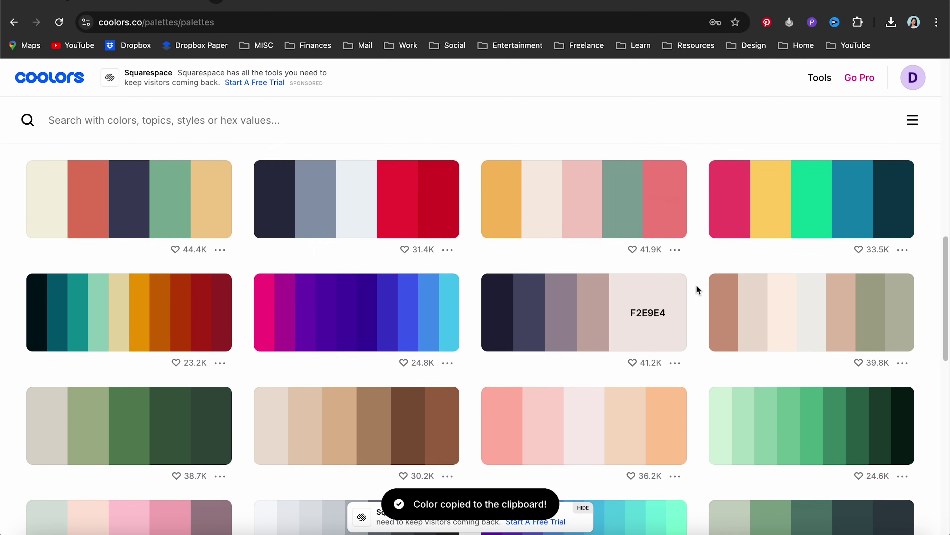
scroll(709, 292, down, 4)
scroll(710, 293, down, 3)
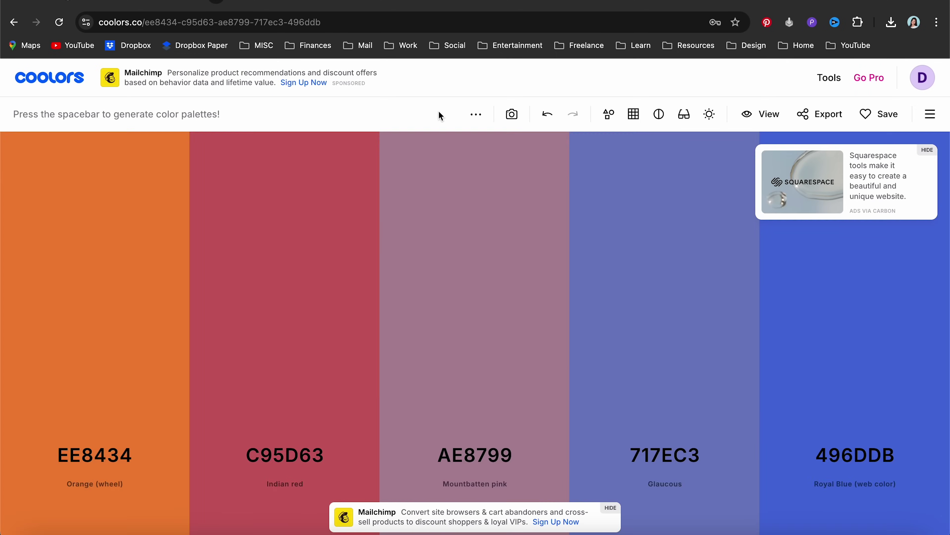
key(space)
key(space)
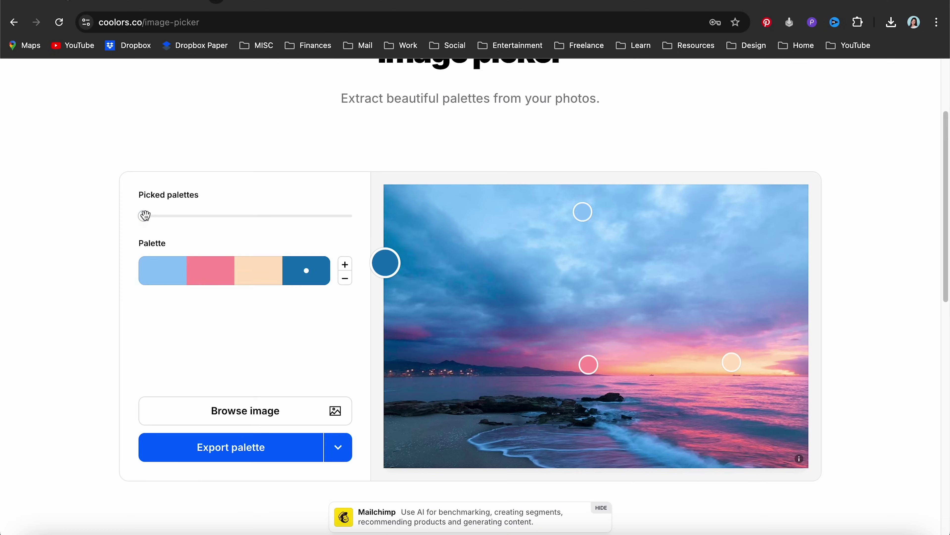
Pick a different palette from the sunset photo in the Image picker and adjust the background color in the Color Contrast Checker.
drag(144, 215, 191, 216)
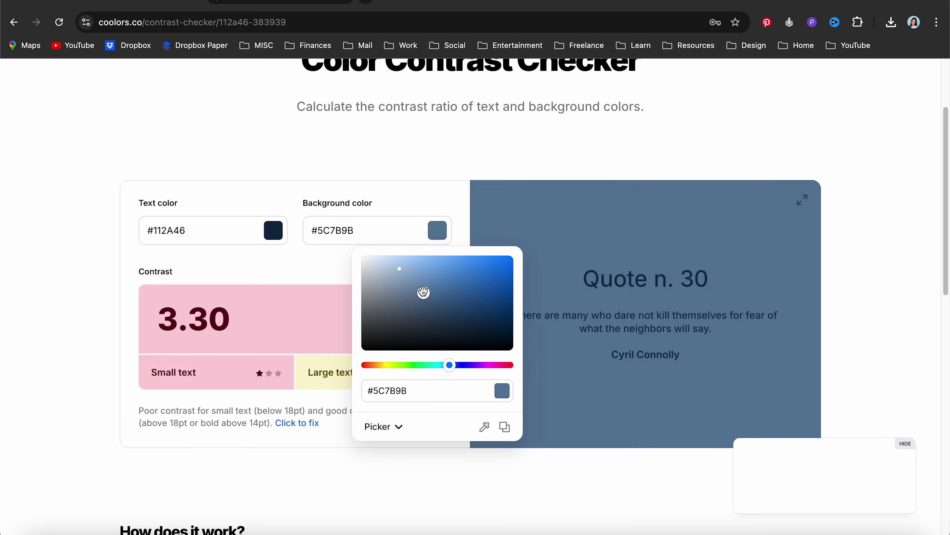
drag(424, 286, 386, 266)
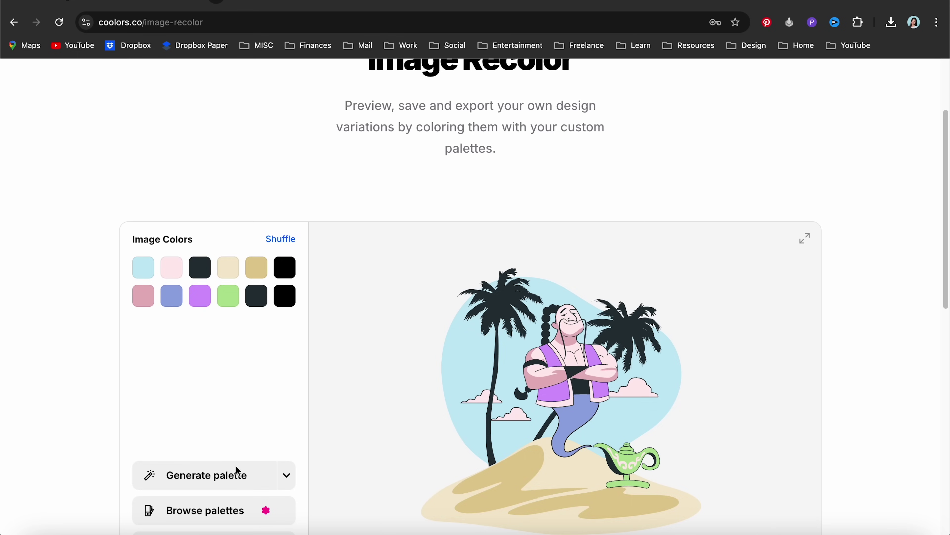
Recolor the genie illustration in Image Recolor by generating four new palettes in a row.
click(237, 472)
click(226, 474)
click(224, 474)
click(221, 473)
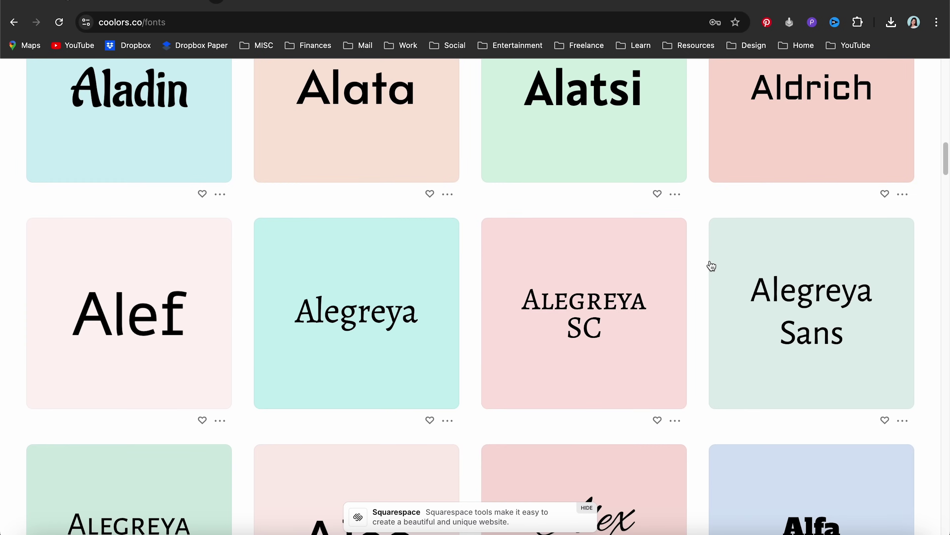
Browse the Coolors font collection from the Alegreya families onward.
scroll(711, 266, down, 20)
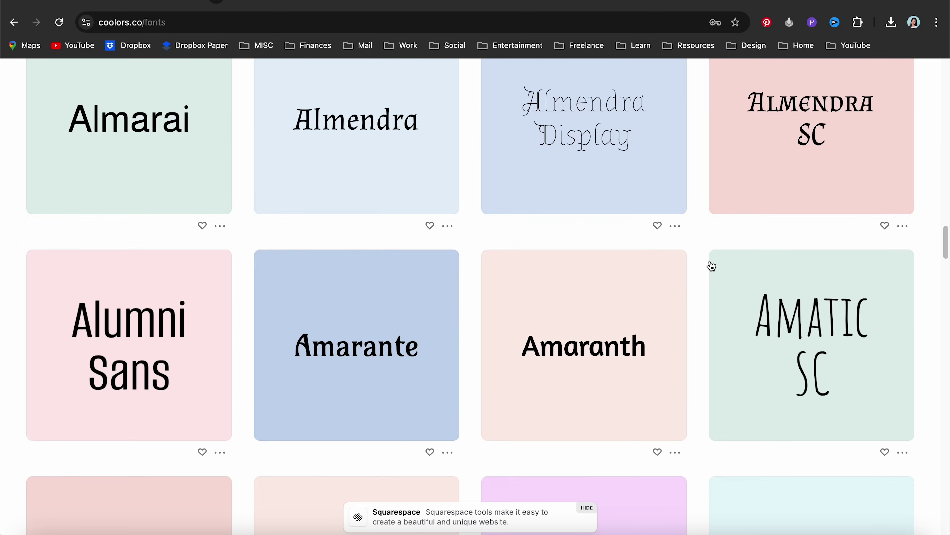
scroll(711, 266, down, 20)
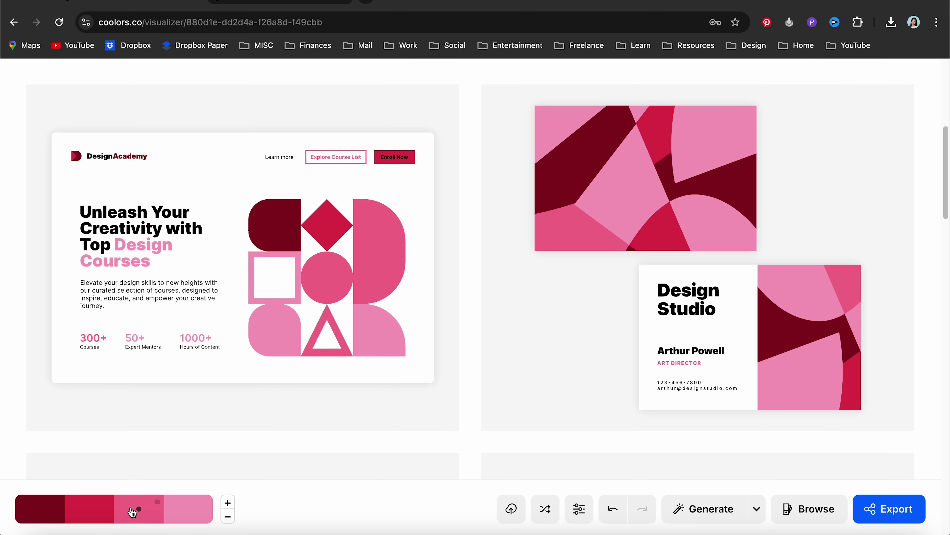
Change the visualizer palette's third color to light blue #6BD0F2 and look over the recolored design previews.
click(132, 510)
drag(135, 412, 144, 412)
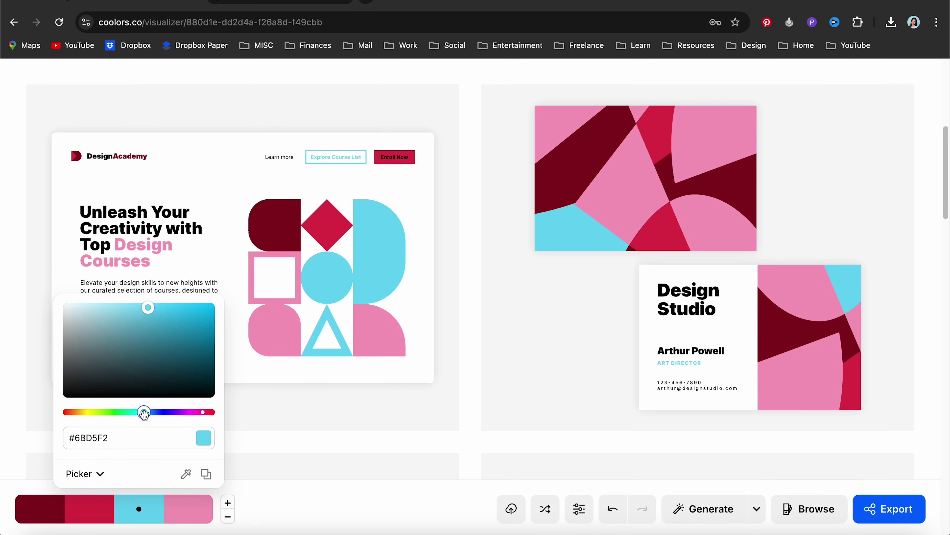
click(465, 422)
scroll(477, 412, down, 10)
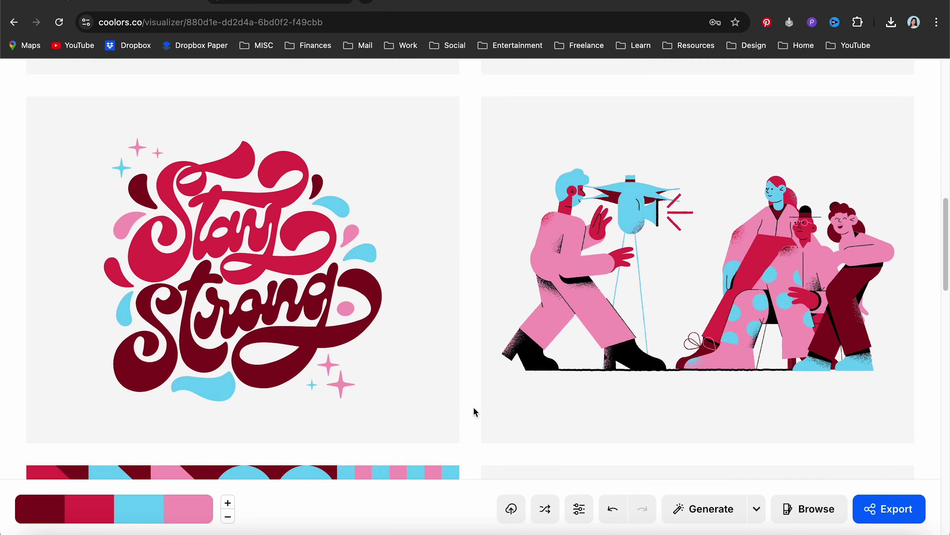
scroll(474, 408, down, 15)
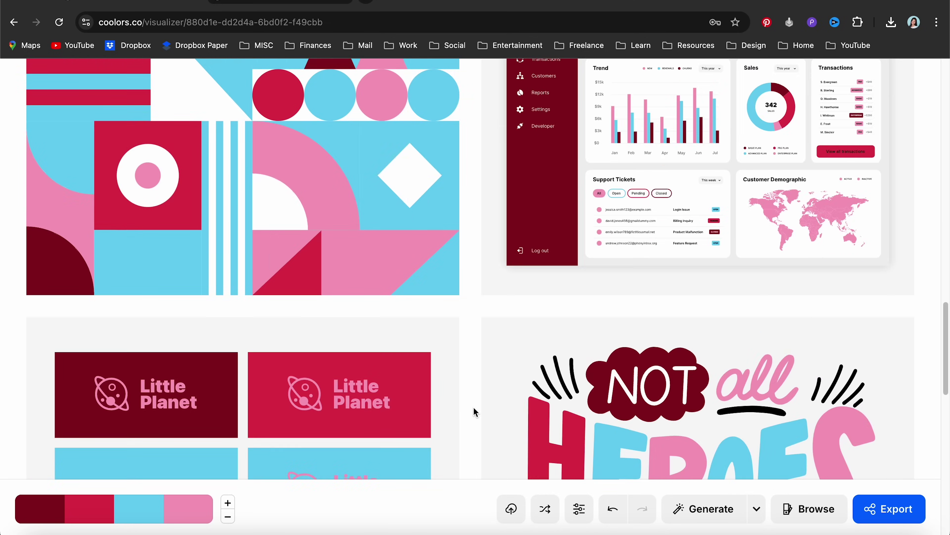
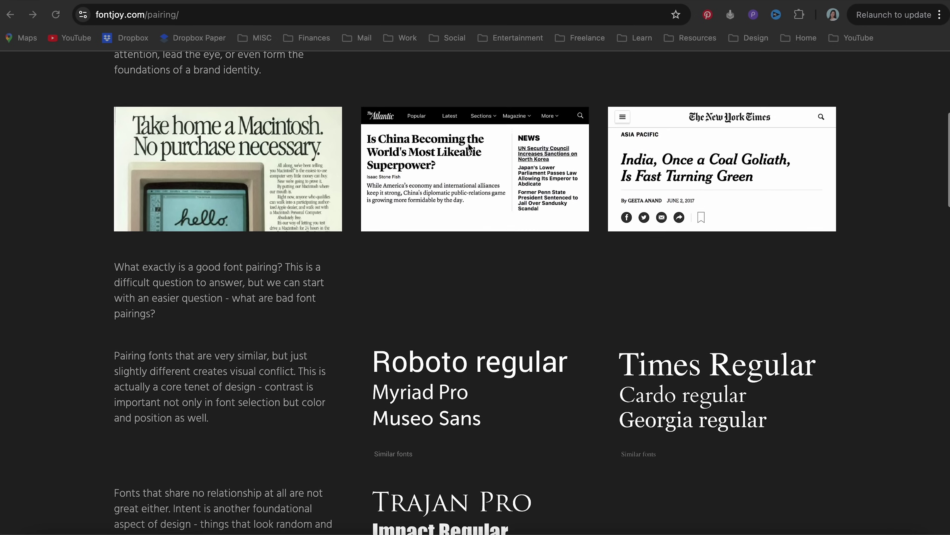
Switch to Fontjoy, read its font pairing guide and highlight the sample heading, subheading and body text.
scroll(470, 147, down, 4)
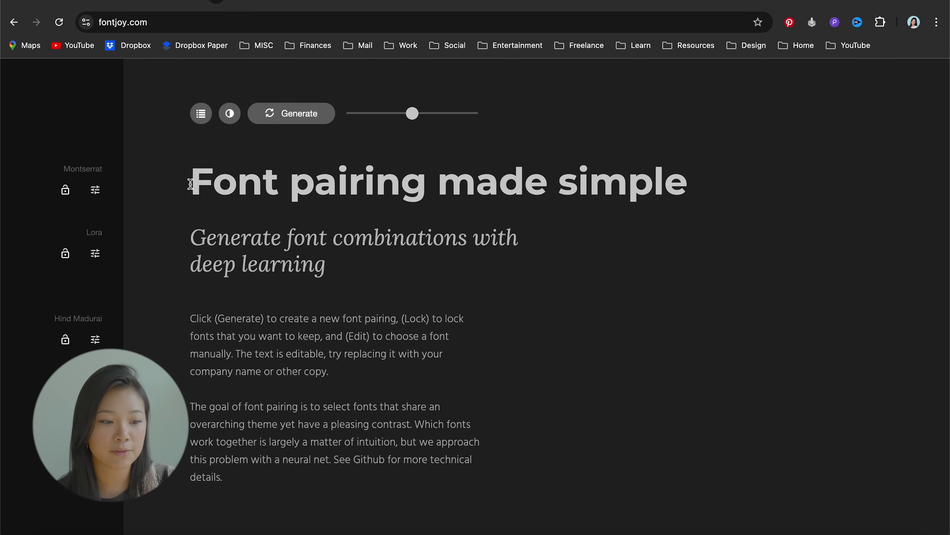
drag(191, 180, 806, 185)
drag(191, 238, 326, 280)
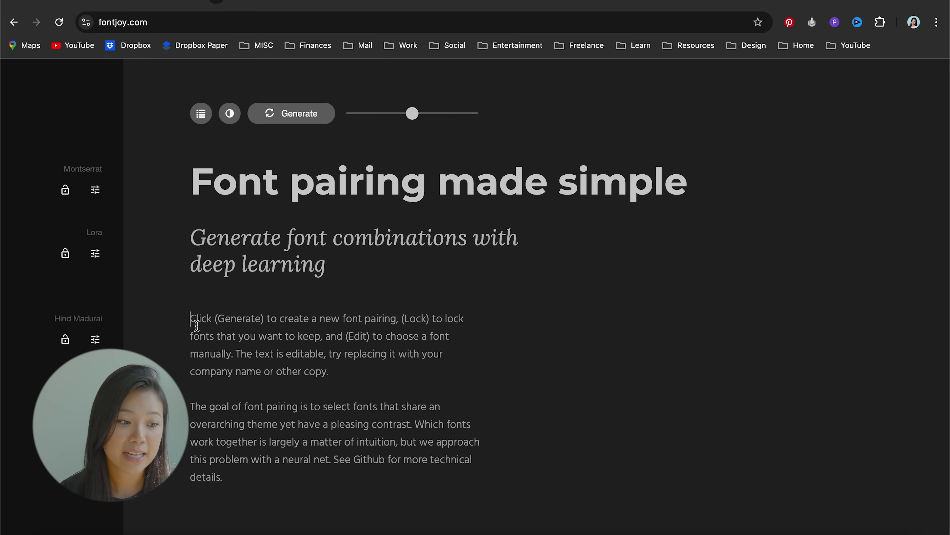
drag(191, 319, 244, 486)
click(167, 305)
Open the font choices for the Montserrat heading and look through the available fonts.
click(102, 192)
scroll(224, 270, down, 2)
scroll(240, 270, down, 10)
scroll(595, 291, down, 10)
scroll(595, 291, down, 5)
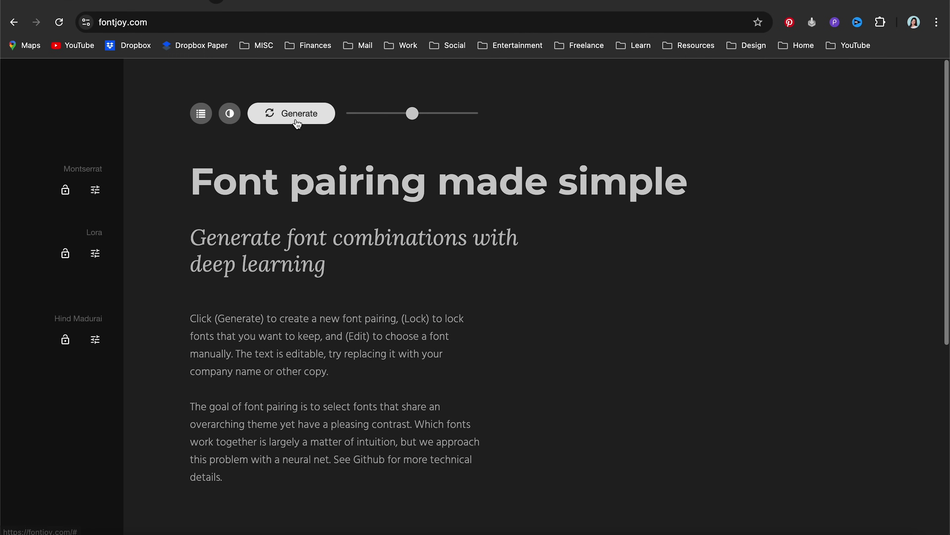
Generate a new font pairing for the heading, subheading and body text.
click(297, 125)
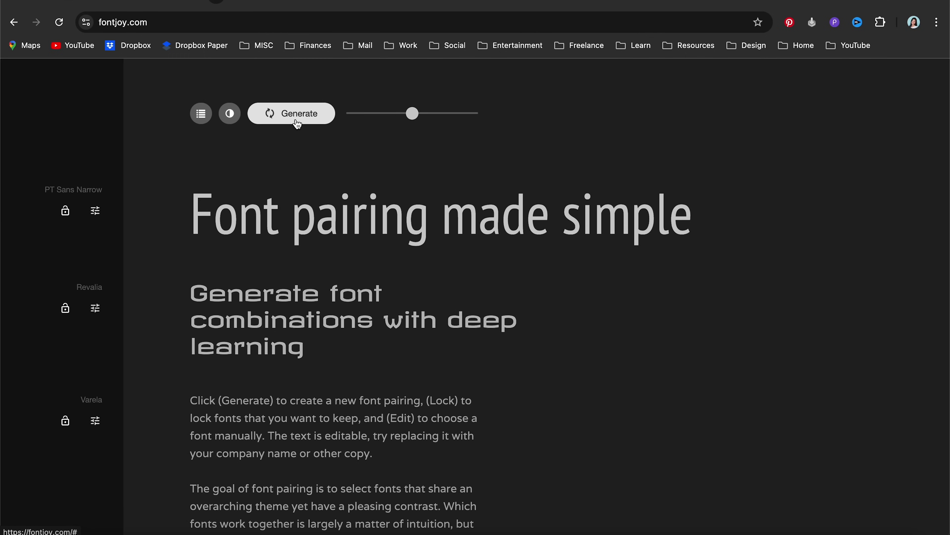
Generate several more random font pairings for the heading, subheading and body text to compare combinations.
click(298, 125)
click(297, 125)
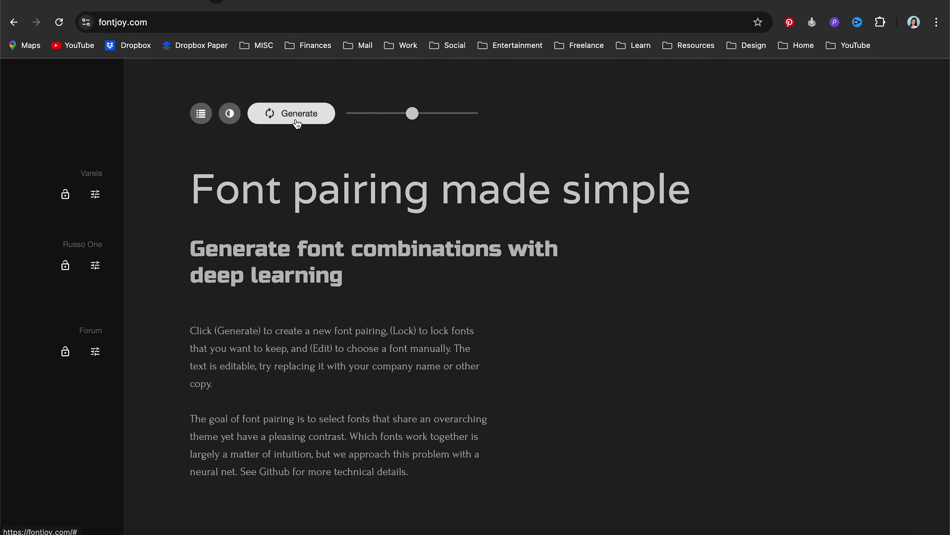
click(297, 125)
click(297, 125)
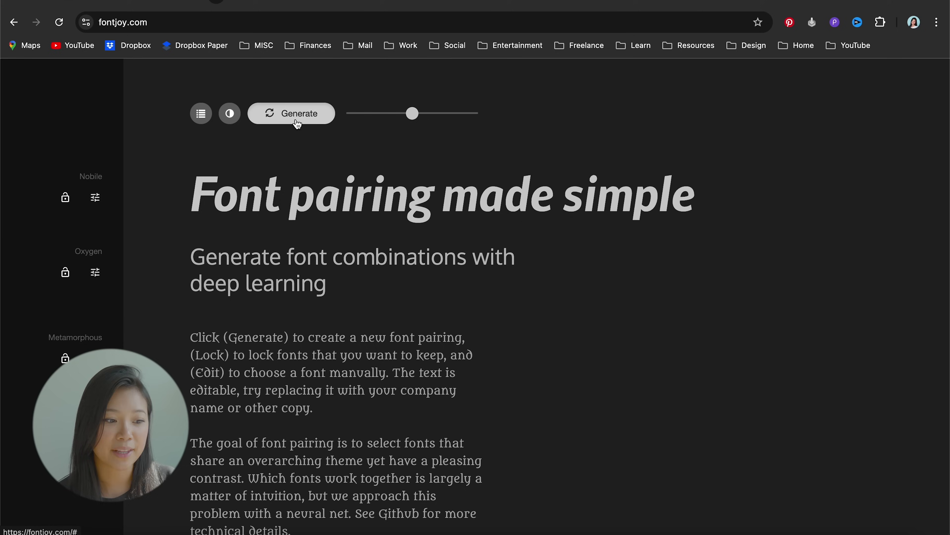
click(298, 125)
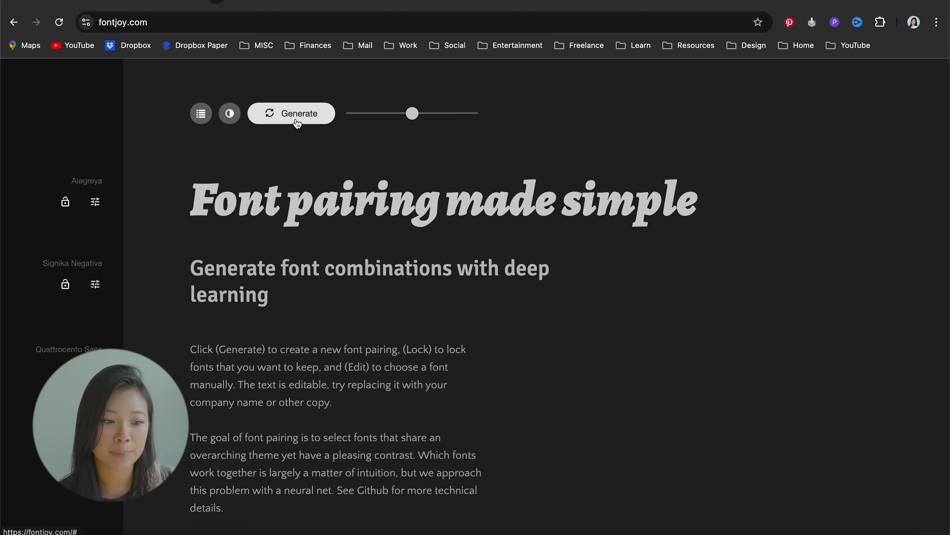
click(298, 125)
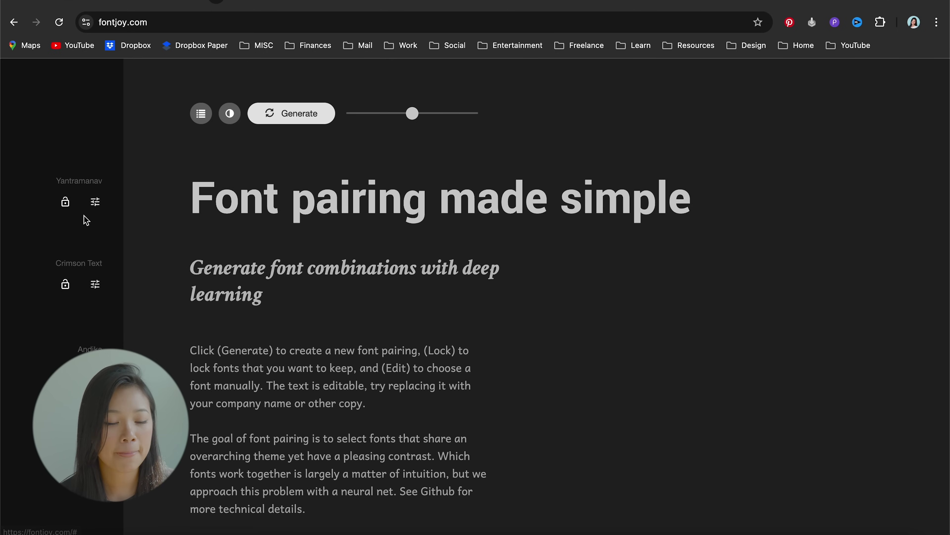
Lock the Yantramanav heading font and generate new pairings for the subheading and body text.
click(66, 206)
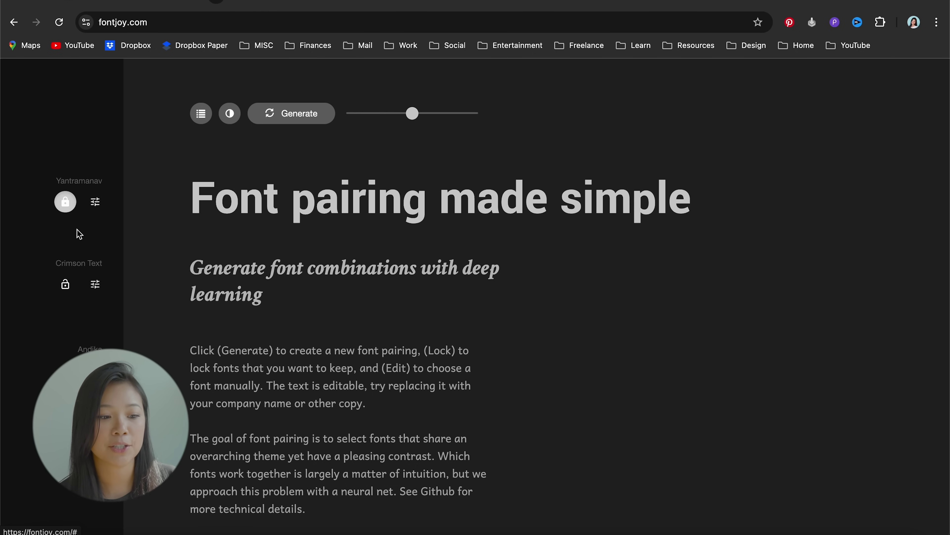
click(307, 118)
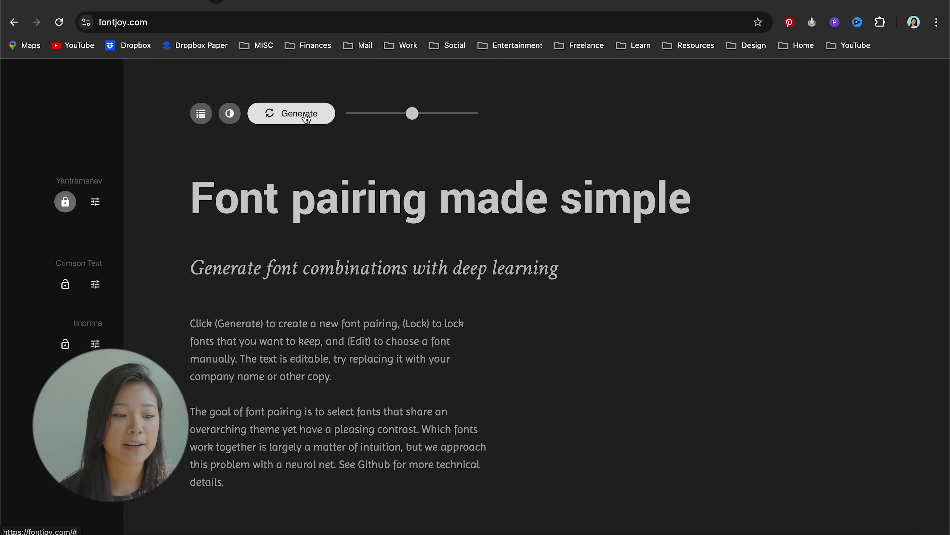
click(307, 119)
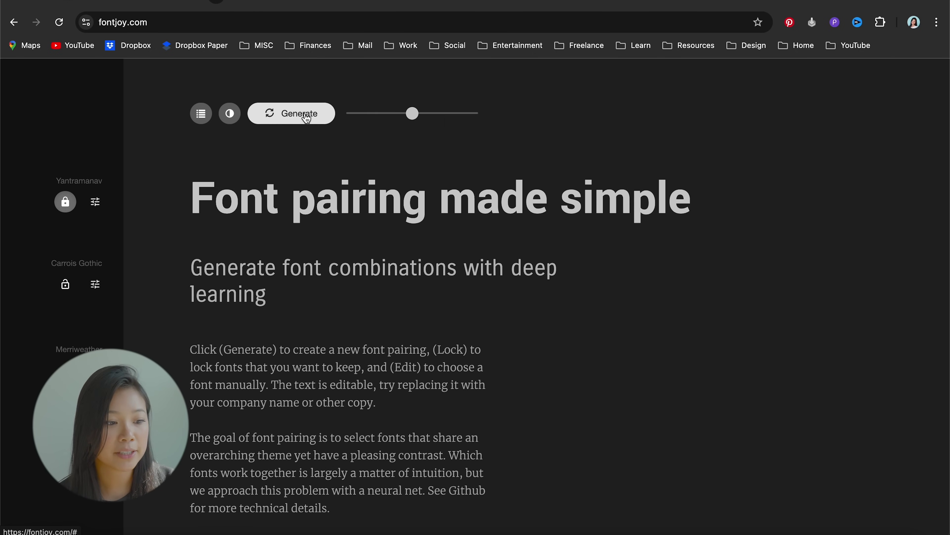
Open the Carrois Gothic subheading font in Google Fonts, add it to the font selection and return to Fontjoy.
click(103, 266)
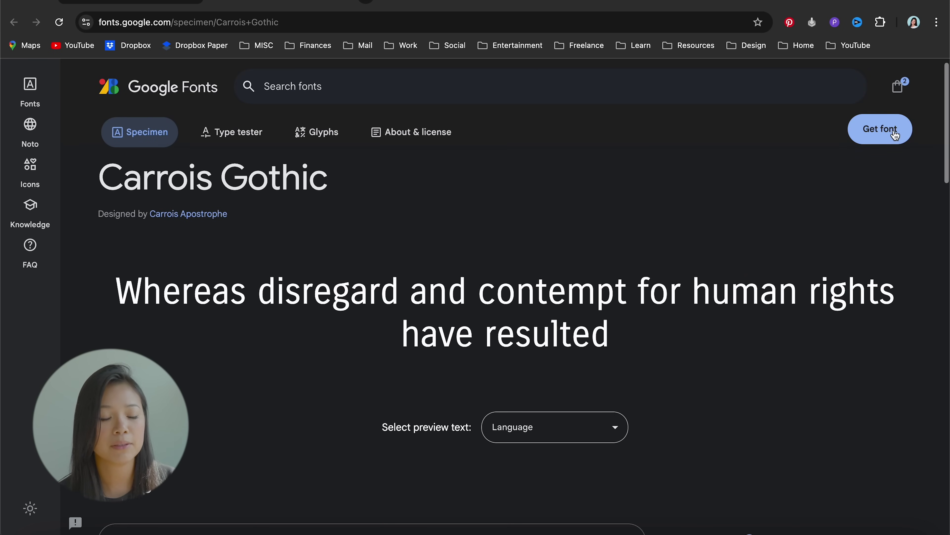
click(890, 130)
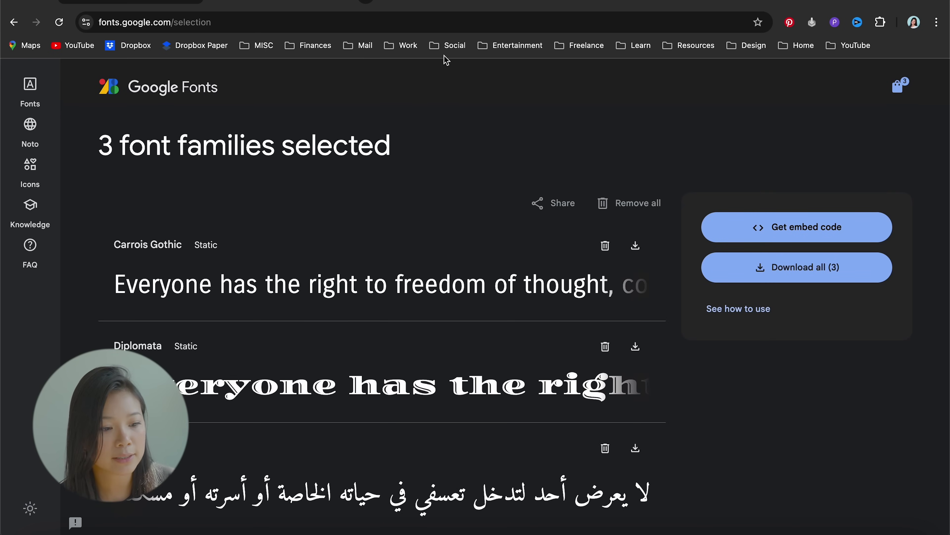
click(155, 1)
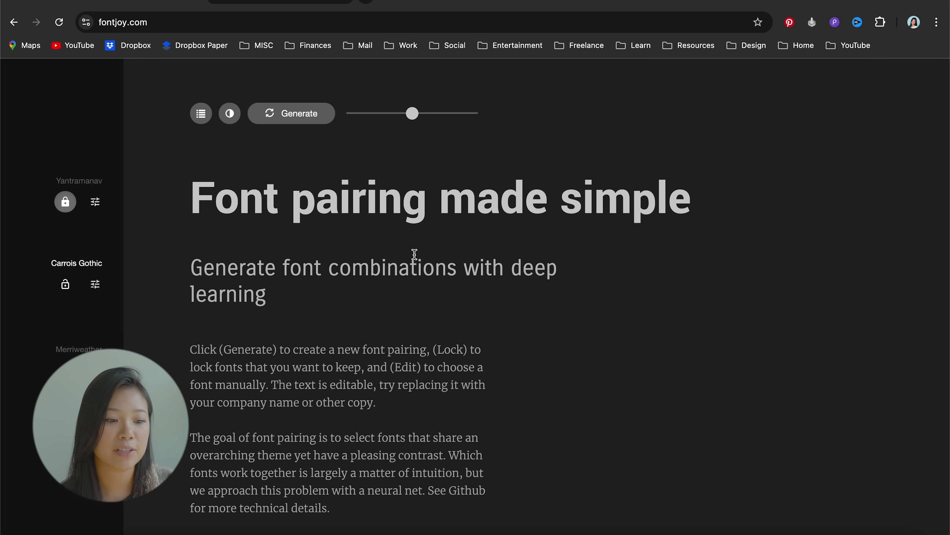
Generate font pairings at the least similar setting, then at the "very similar" setting.
drag(417, 118, 371, 119)
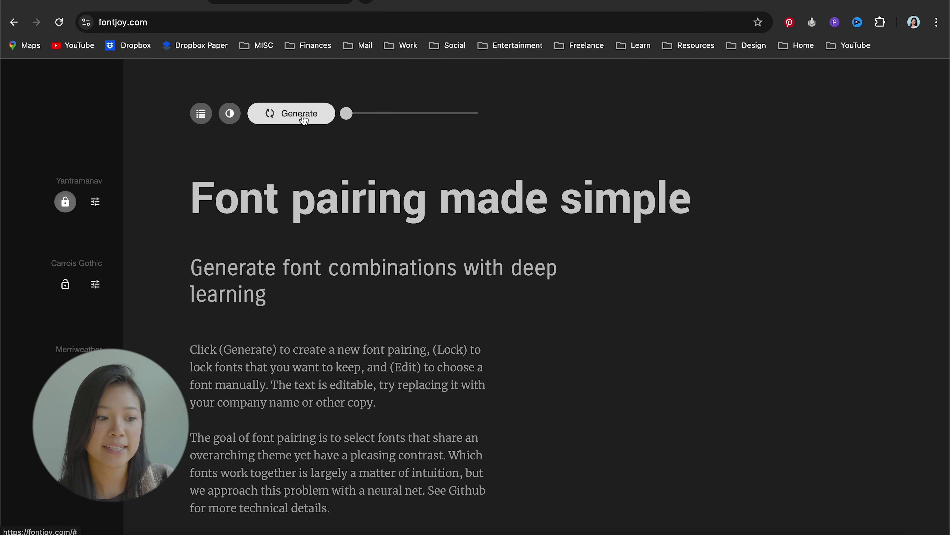
click(309, 121)
drag(349, 119, 524, 139)
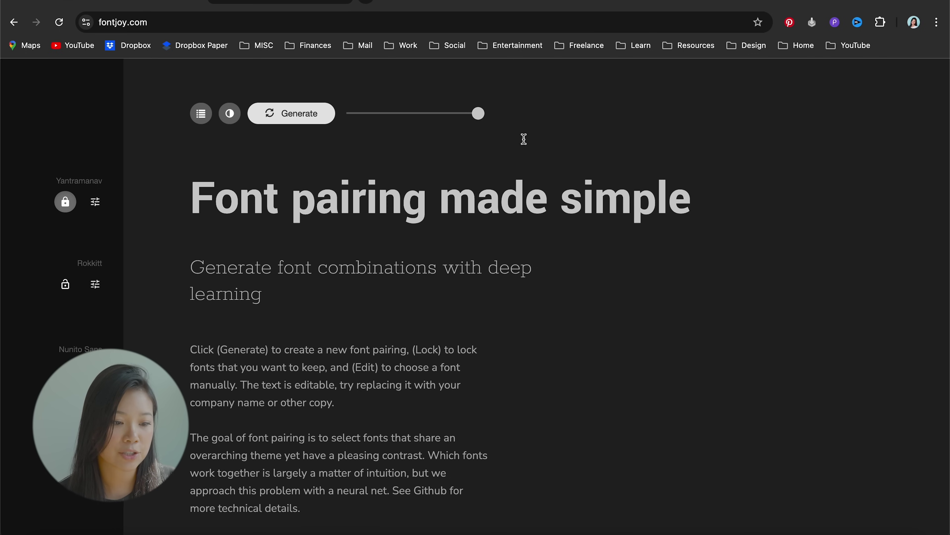
click(308, 122)
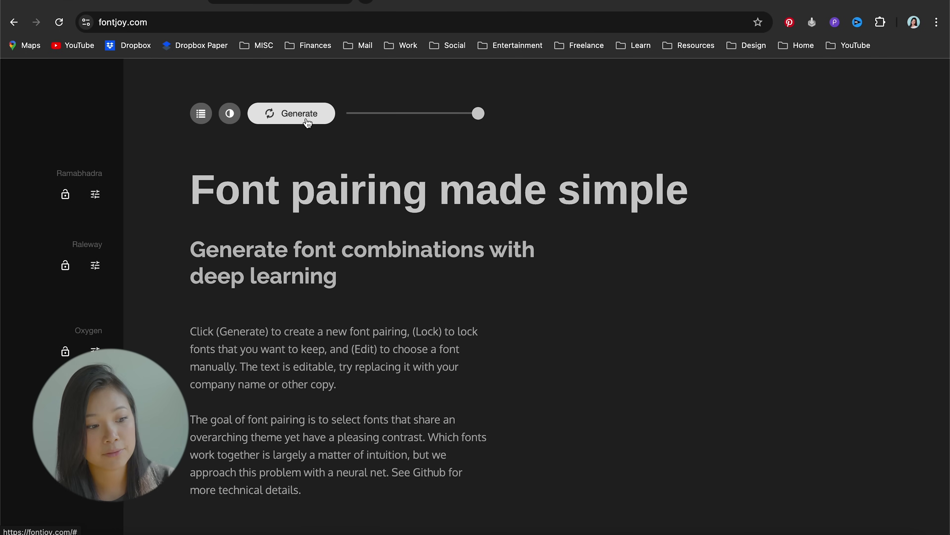
click(314, 123)
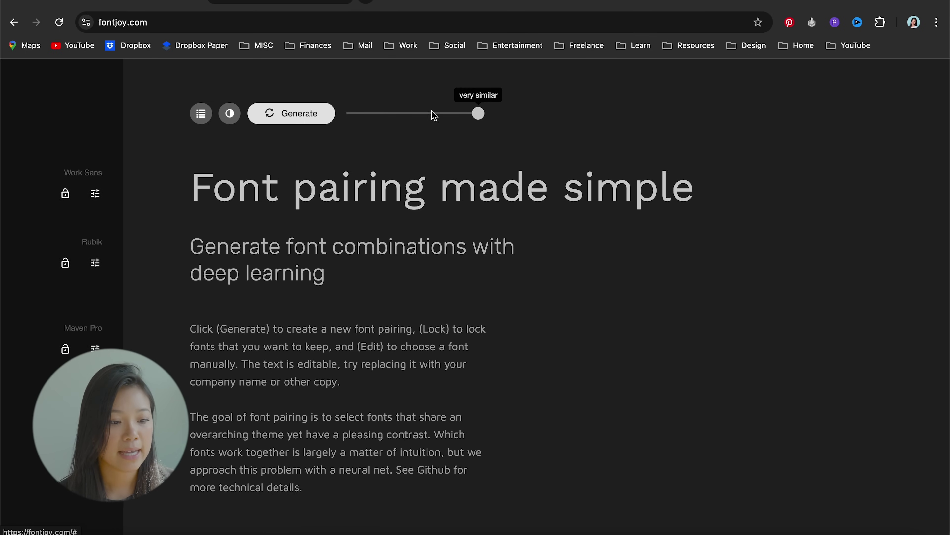
Set the pairing similarity back to about the midpoint and generate new font pairings.
drag(429, 116, 405, 113)
click(278, 118)
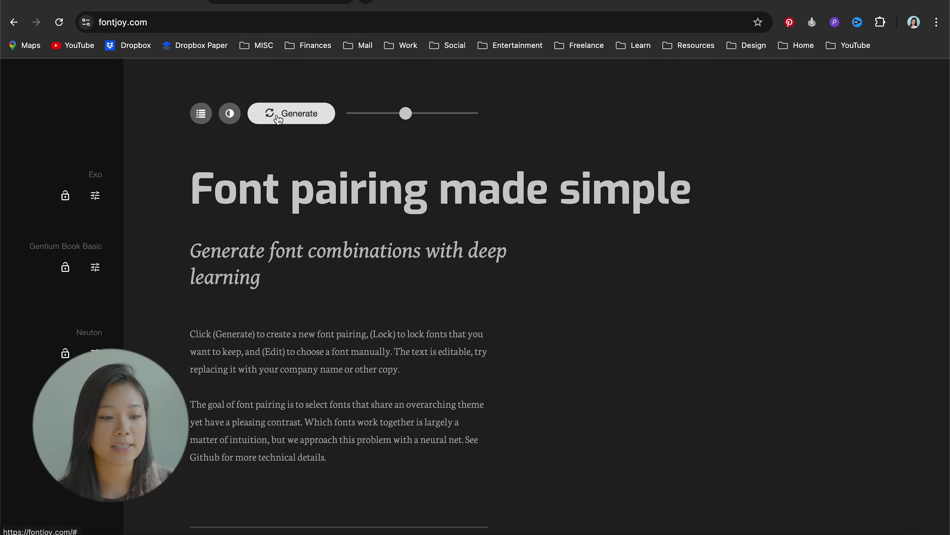
click(284, 116)
Replace the sample heading with "Hello!" and the subheading with ":)", and toggle the preview's color scheme twice.
triple_click(291, 187)
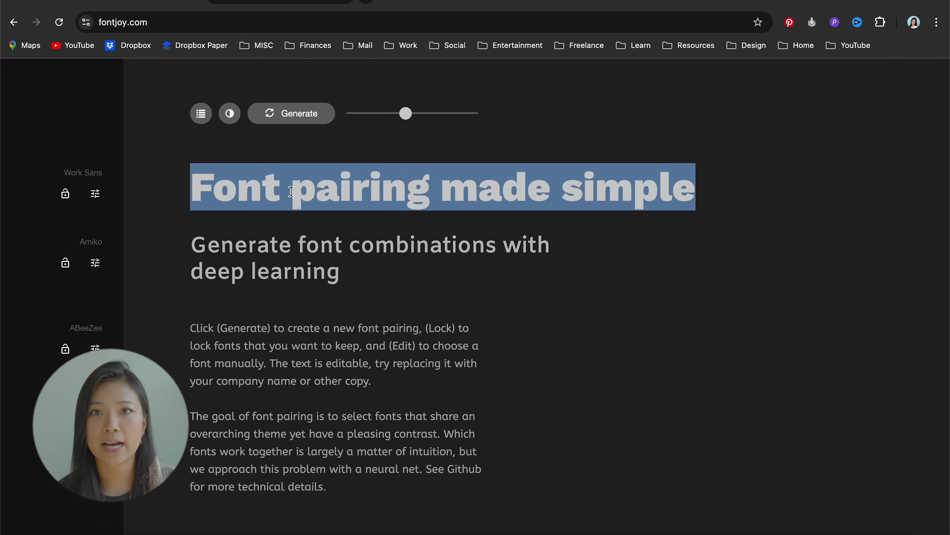
text(Hello!)
triple_click(304, 270)
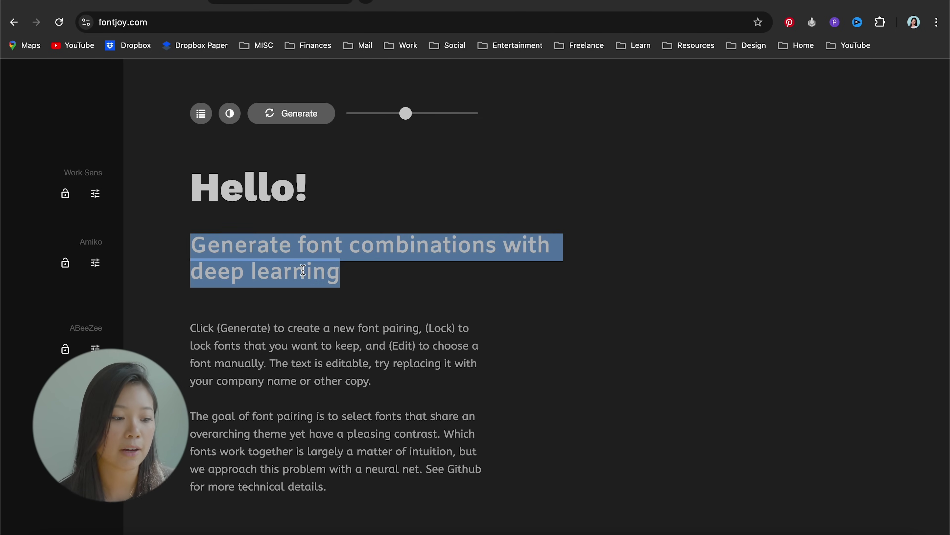
text(:))
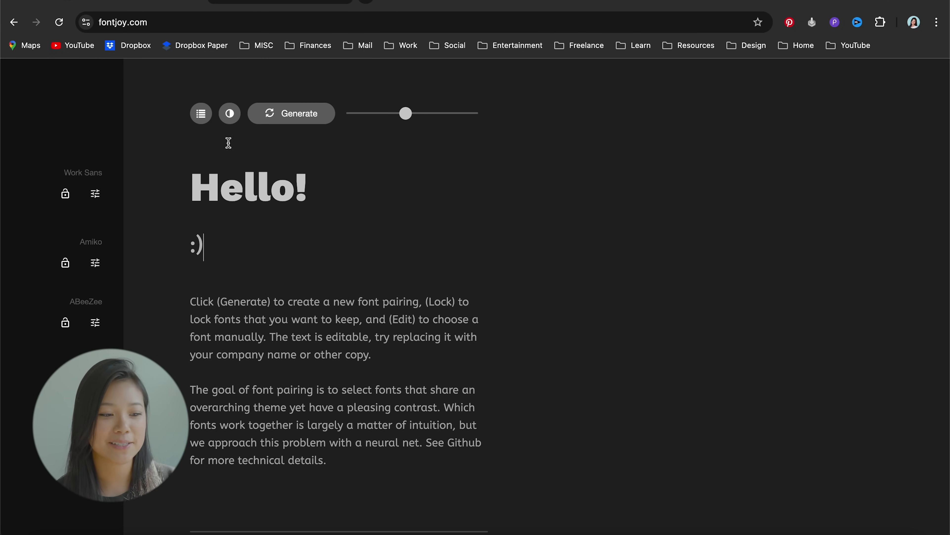
click(230, 123)
click(231, 123)
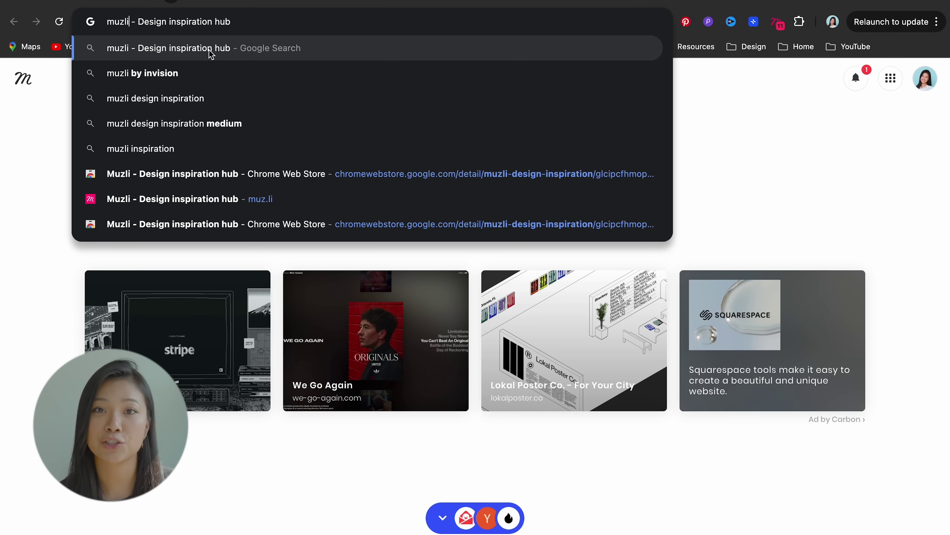
Search Google for "muzli - Design inspiration hub" and open the extension's Chrome Web Store page.
click(209, 50)
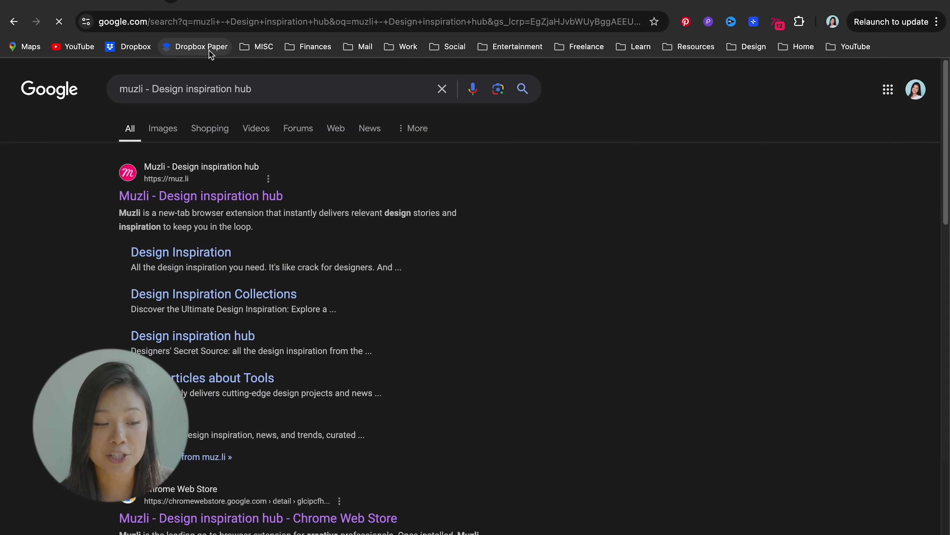
scroll(218, 477, down, 2)
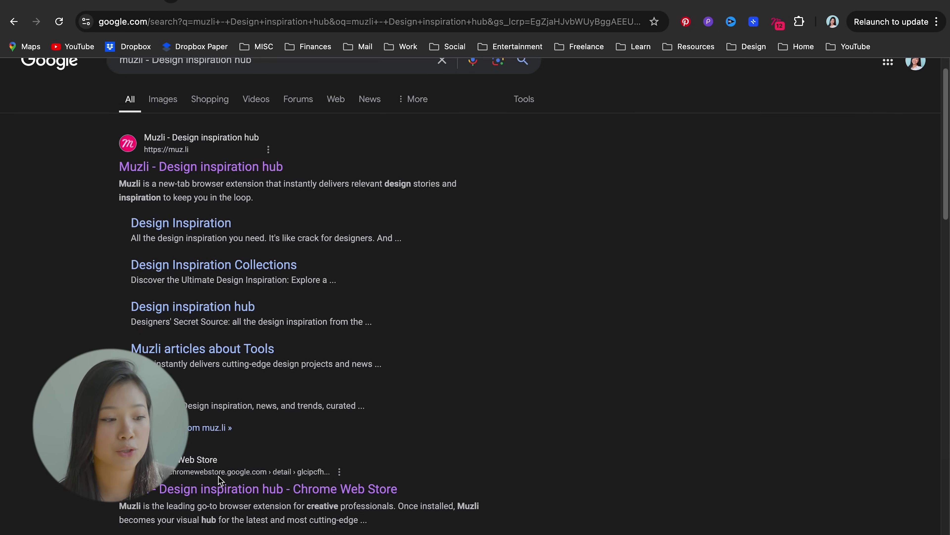
click(169, 473)
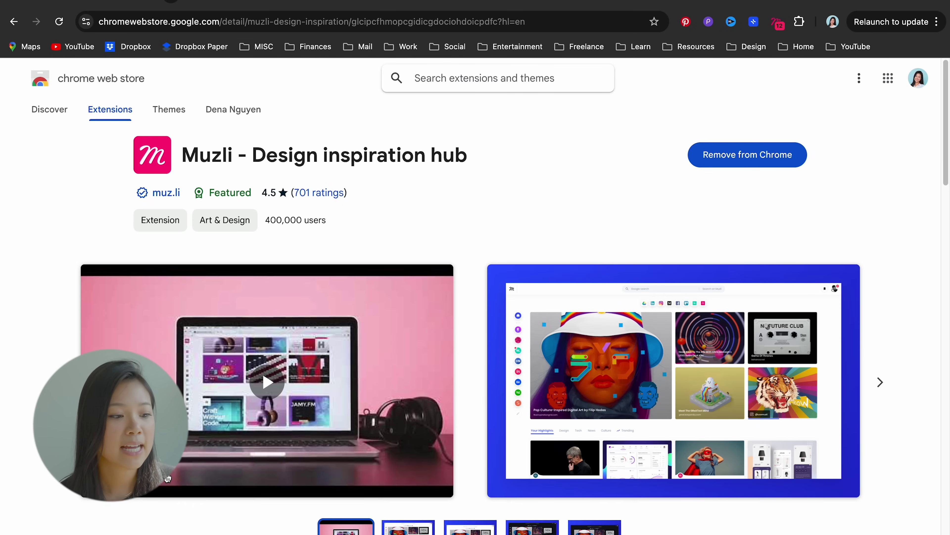
Open Muzli in a new browser tab and look through its Trending, Tech, Culture, News, Store and highlights feeds.
key(ctrl+t)
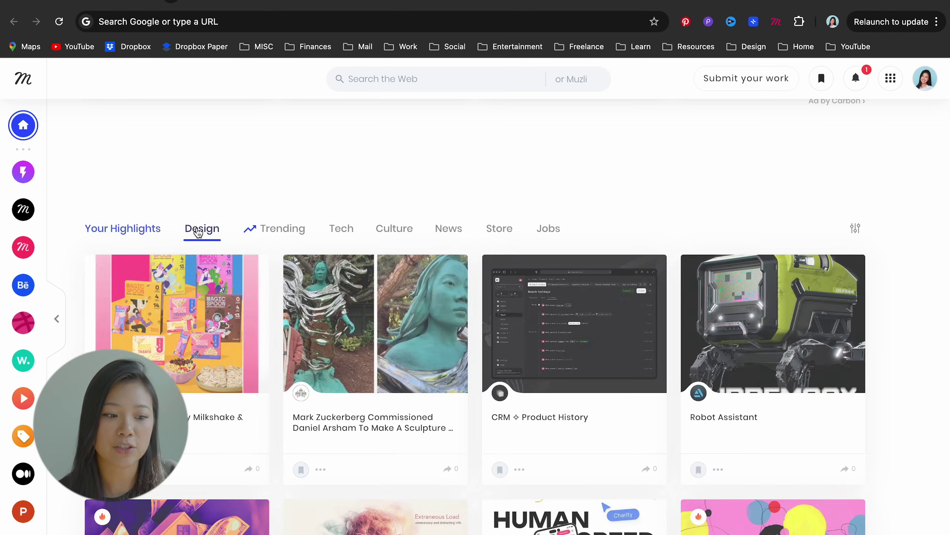
click(281, 229)
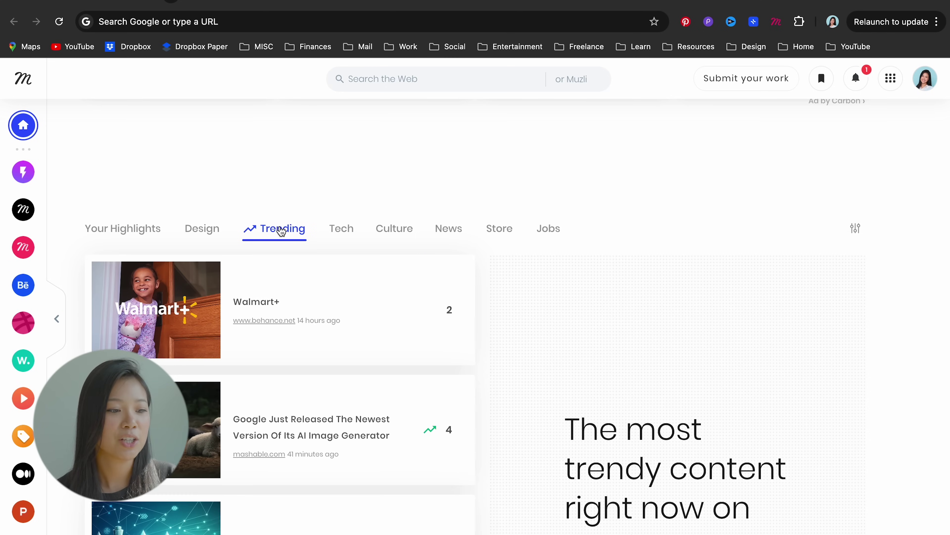
scroll(262, 229, down, 2)
click(345, 144)
click(389, 149)
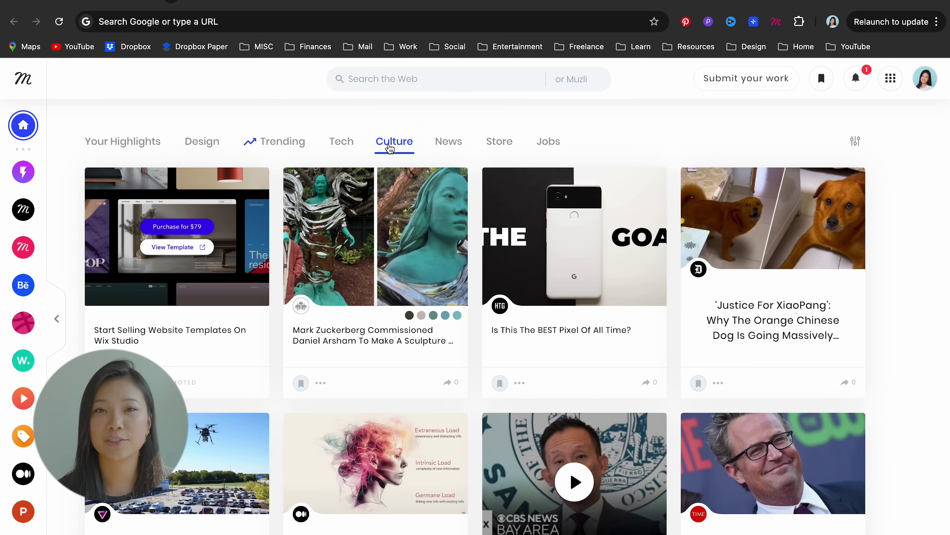
click(444, 143)
click(495, 146)
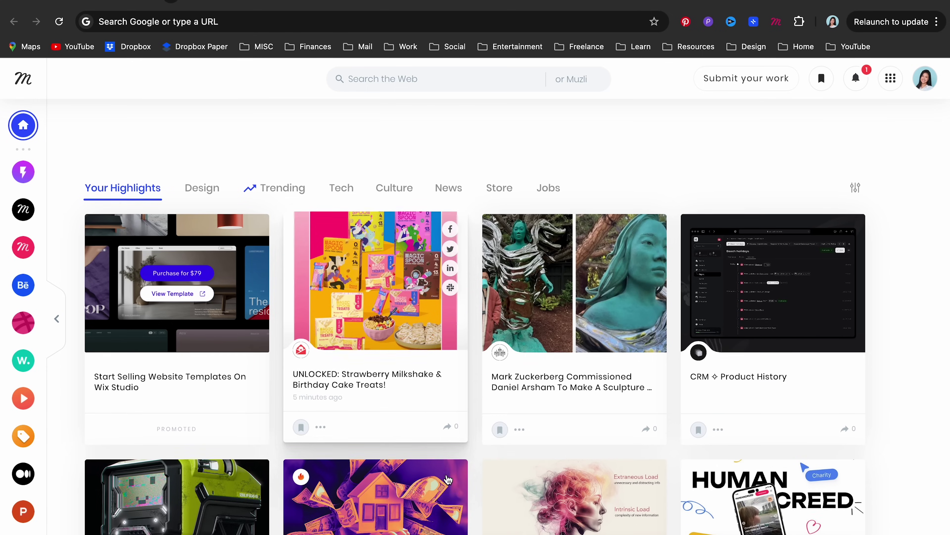
scroll(472, 478, down, 3)
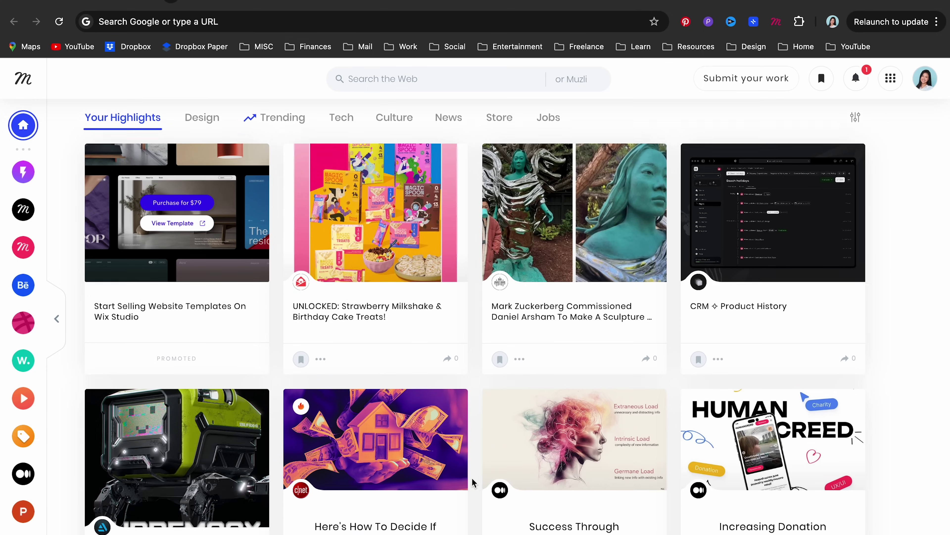
scroll(471, 478, down, 10)
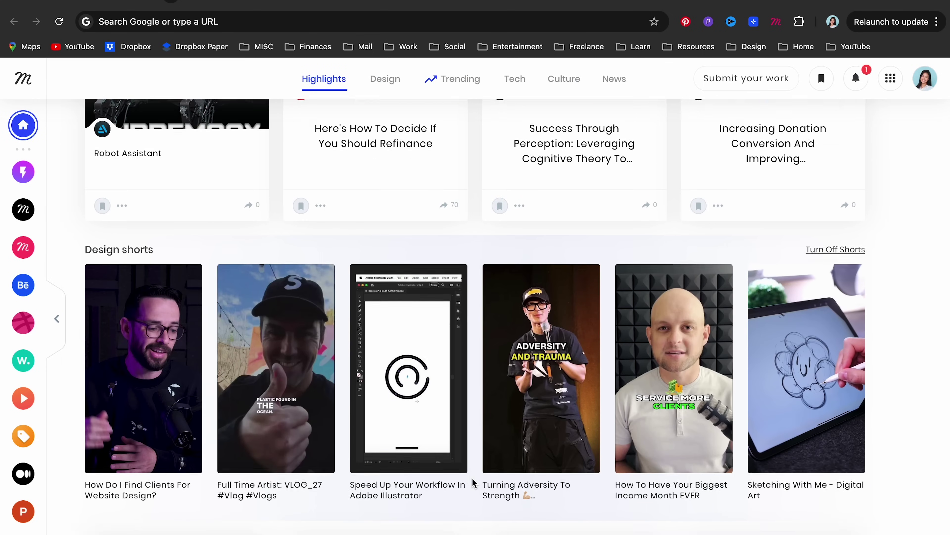
Look through Muzli's individual source feeds, including Behance, Dribbble and the design video feed.
click(25, 173)
click(23, 171)
click(23, 247)
click(23, 285)
click(23, 320)
click(24, 361)
click(23, 398)
scroll(228, 382, down, 10)
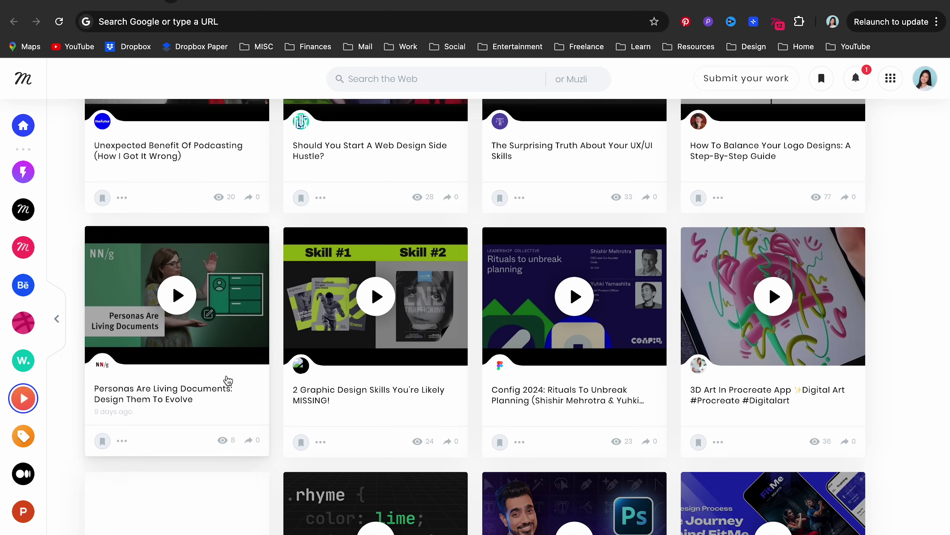
scroll(228, 380, down, 5)
scroll(24, 486, down, 5)
click(23, 520)
click(23, 519)
scroll(28, 496, down, 2)
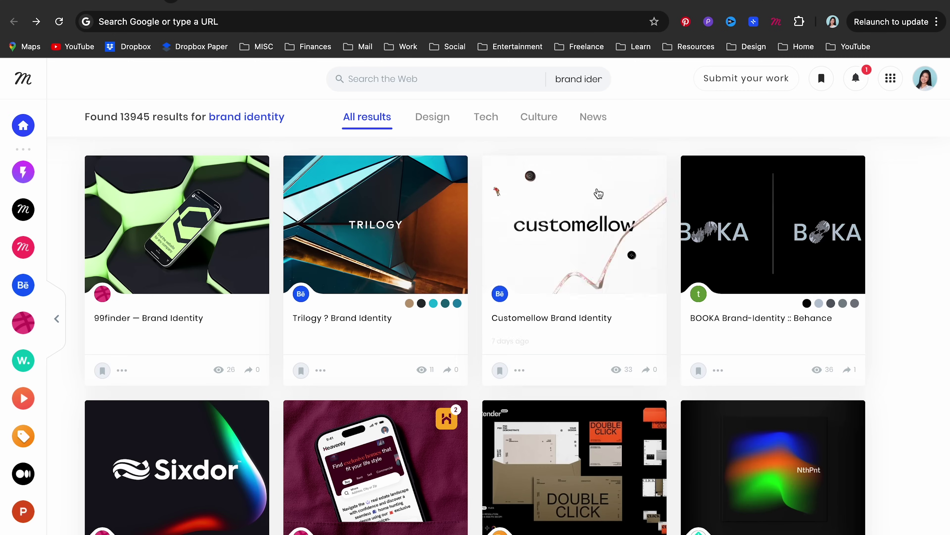
Look through Muzli's "brand identity" results, filtering them by Design, News and Culture.
scroll(392, 239, down, 10)
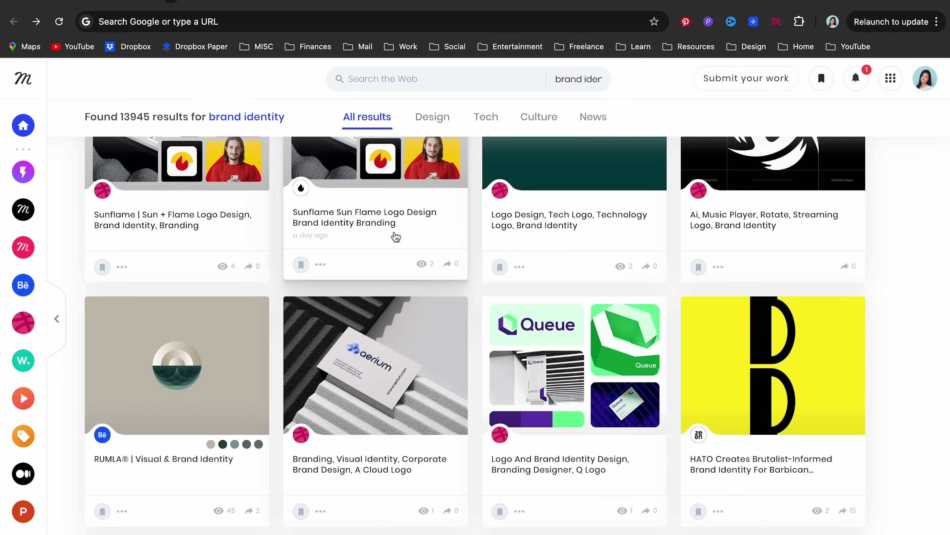
scroll(395, 237, down, 10)
click(432, 117)
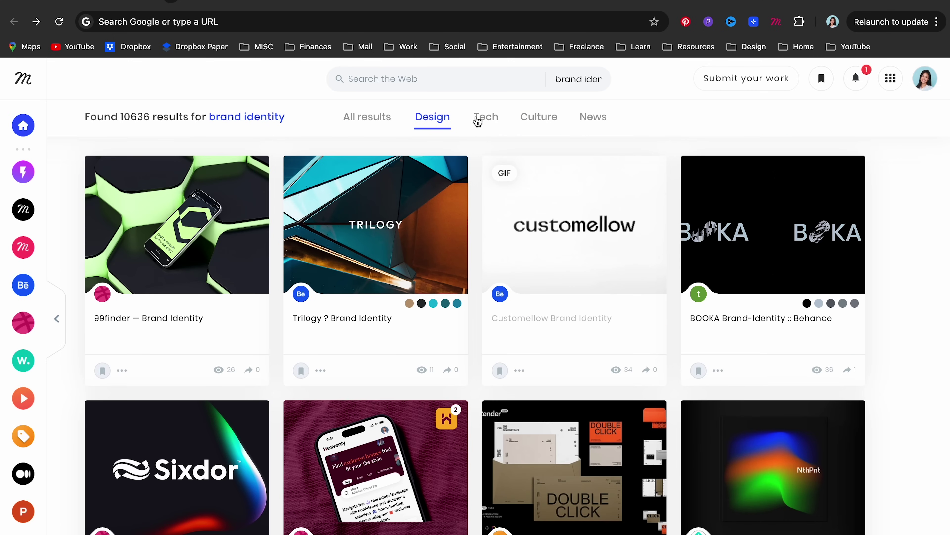
click(592, 119)
click(539, 117)
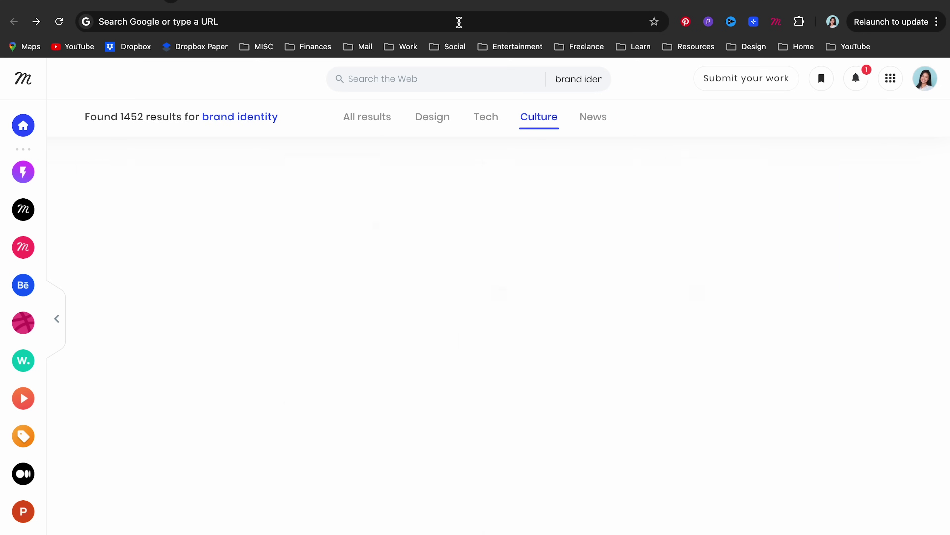